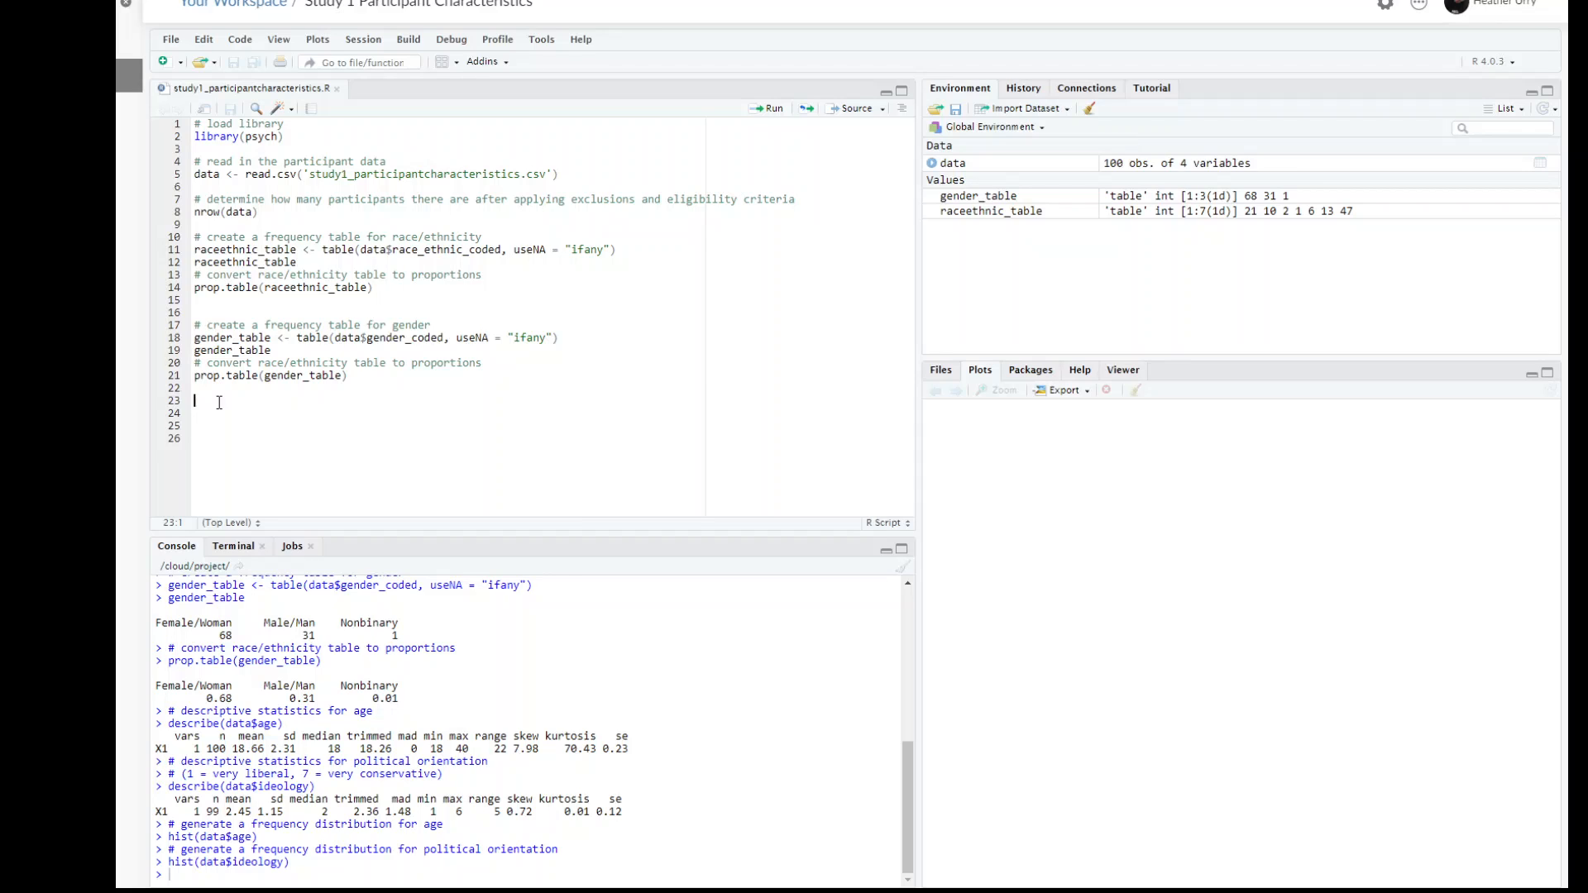
Step: Add the comment "# descriptives stats for age" on line 24, below the gender proportions code
key("Return")
type("# descriptives stats for")
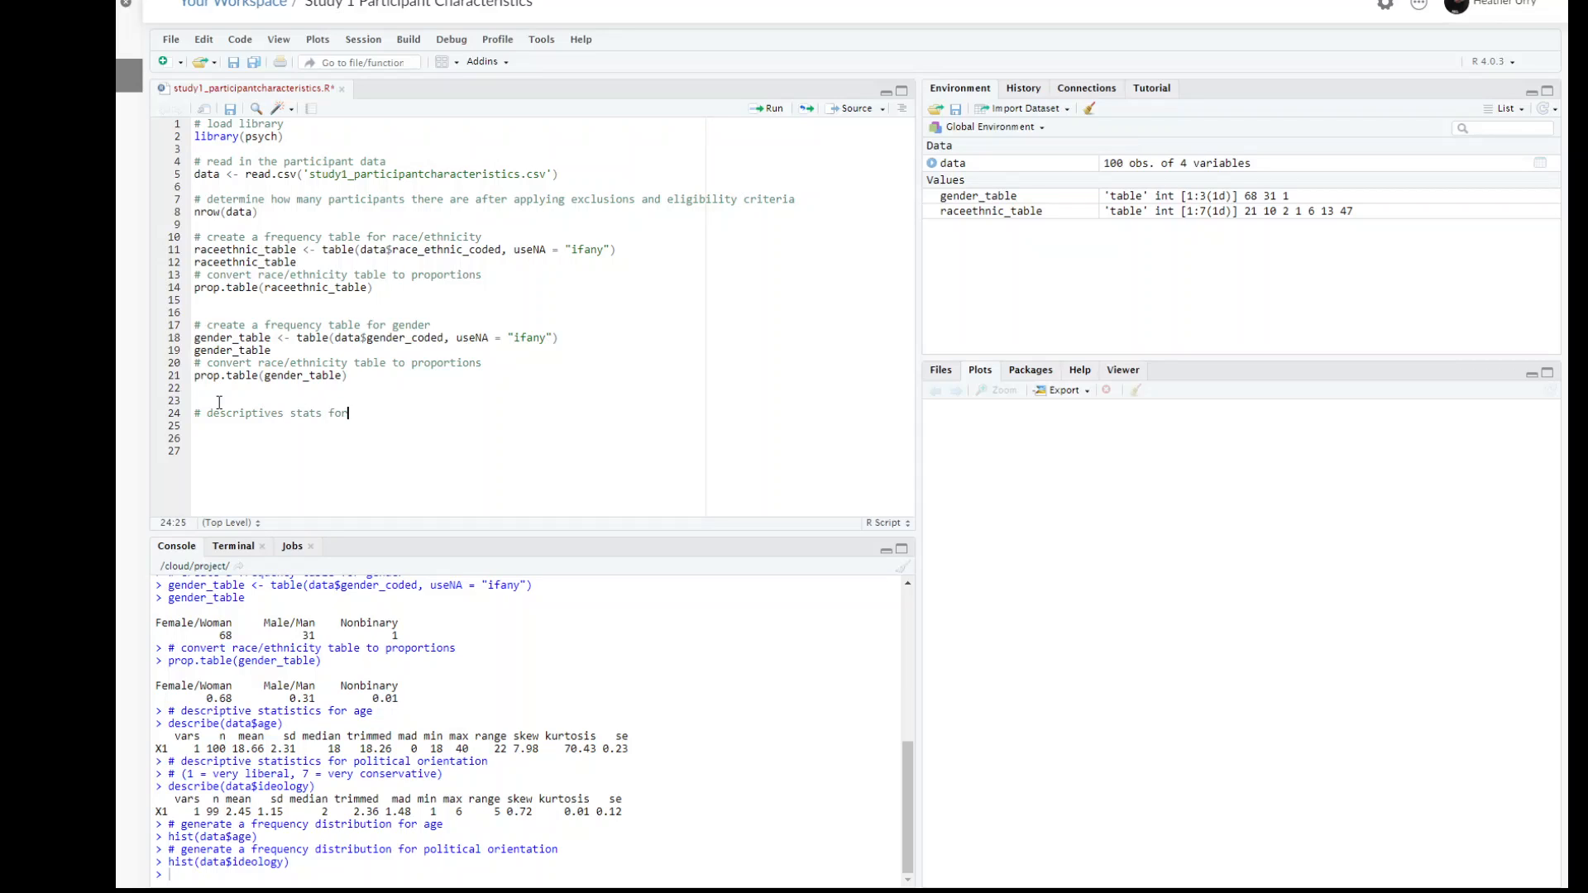
type(" age")
Step: Write describe(data$age) under the age comment and run it
key("Return")
type("describe")
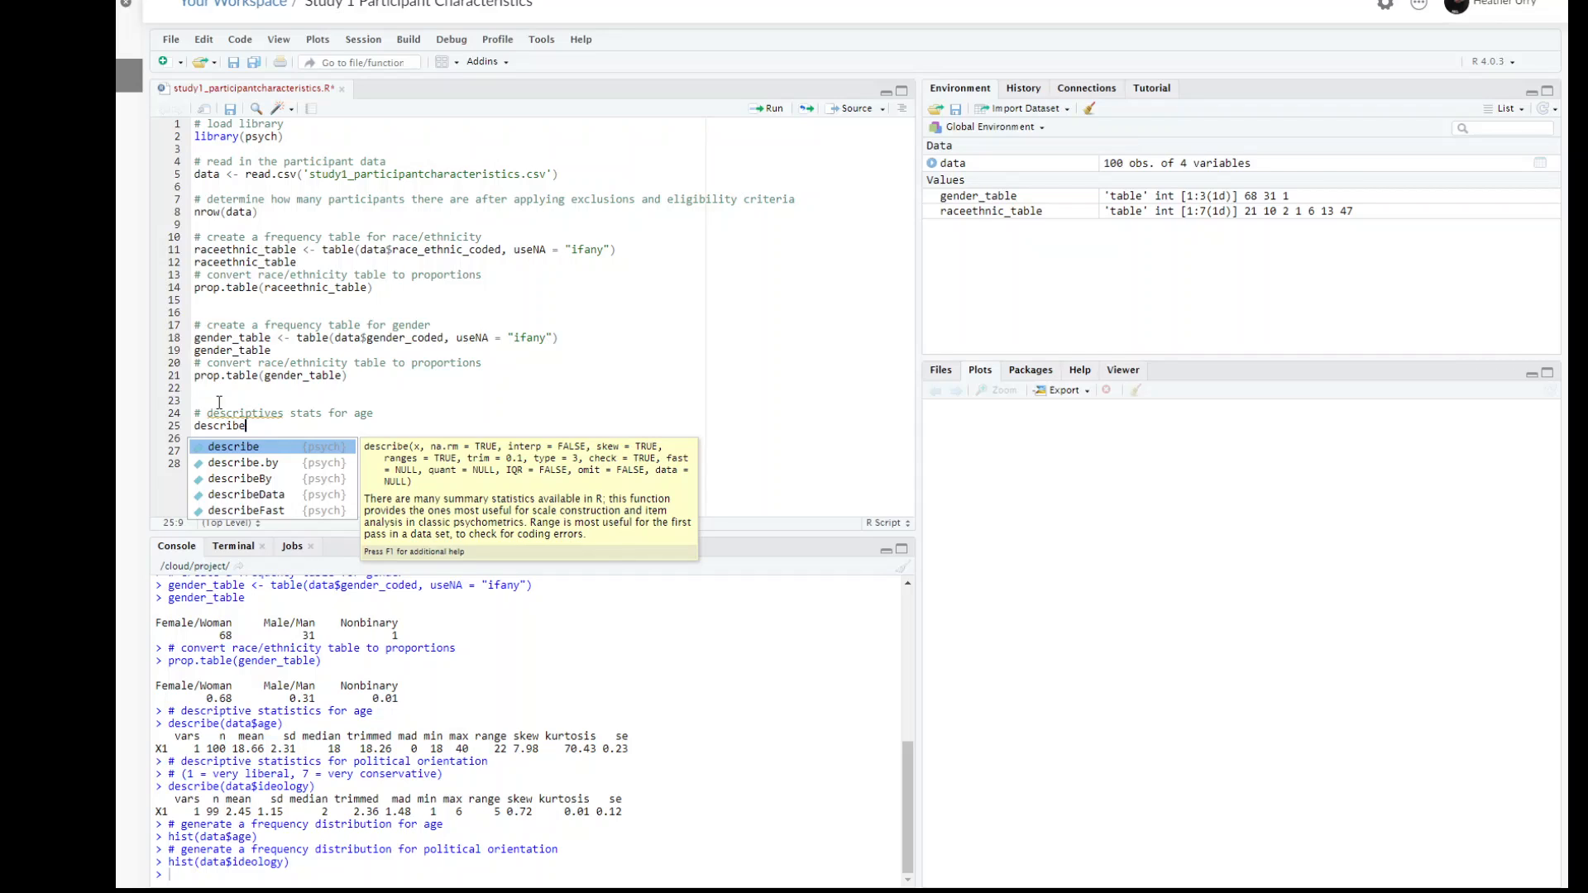
type("(")
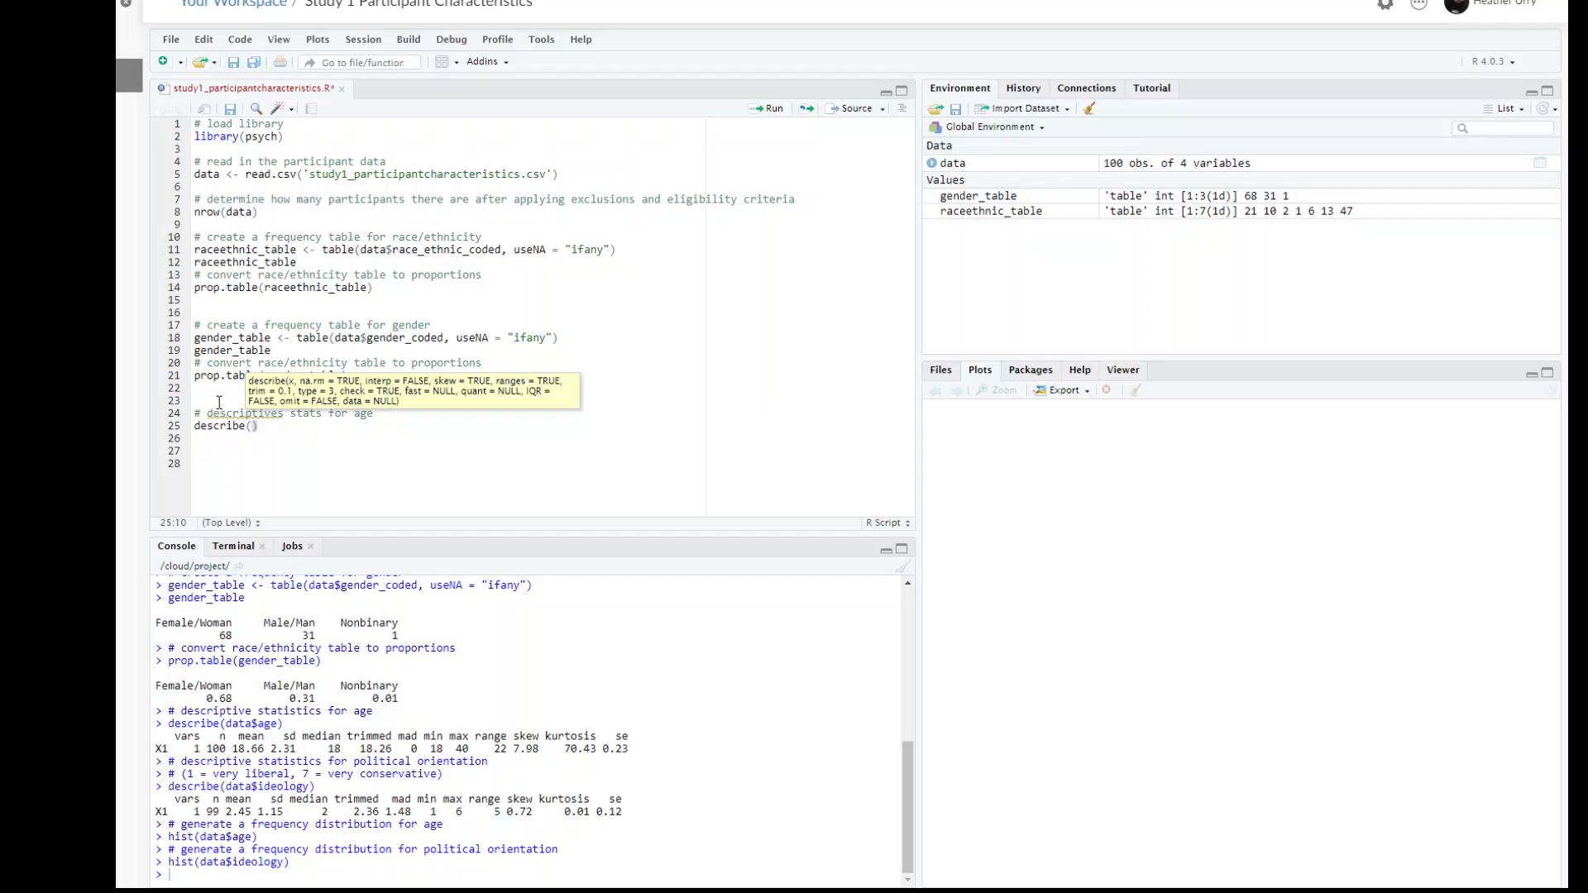
type("data")
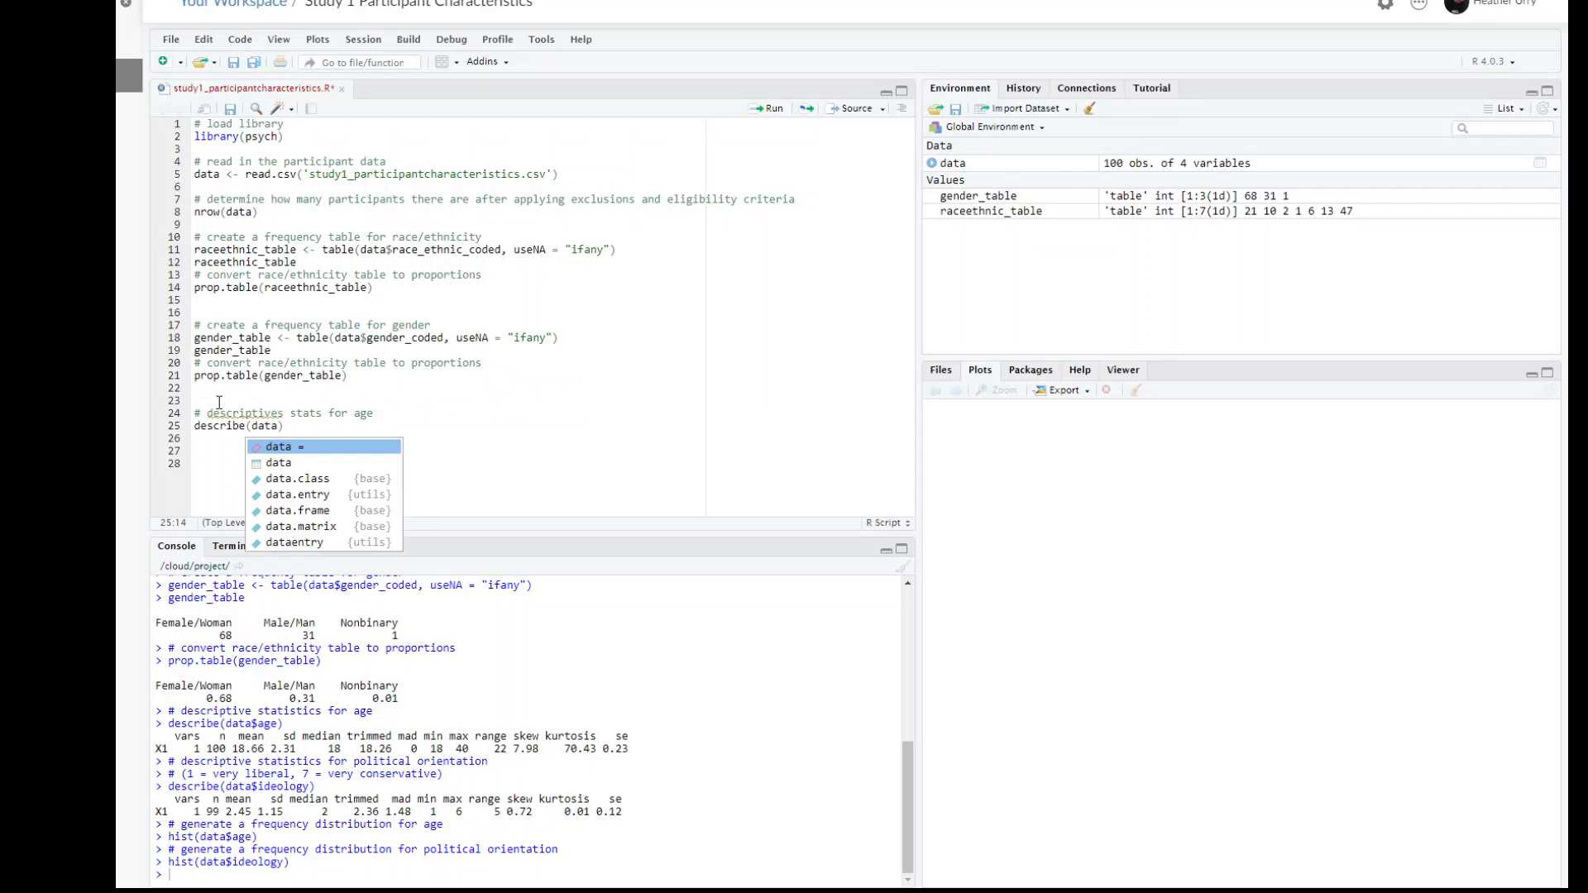
type("$")
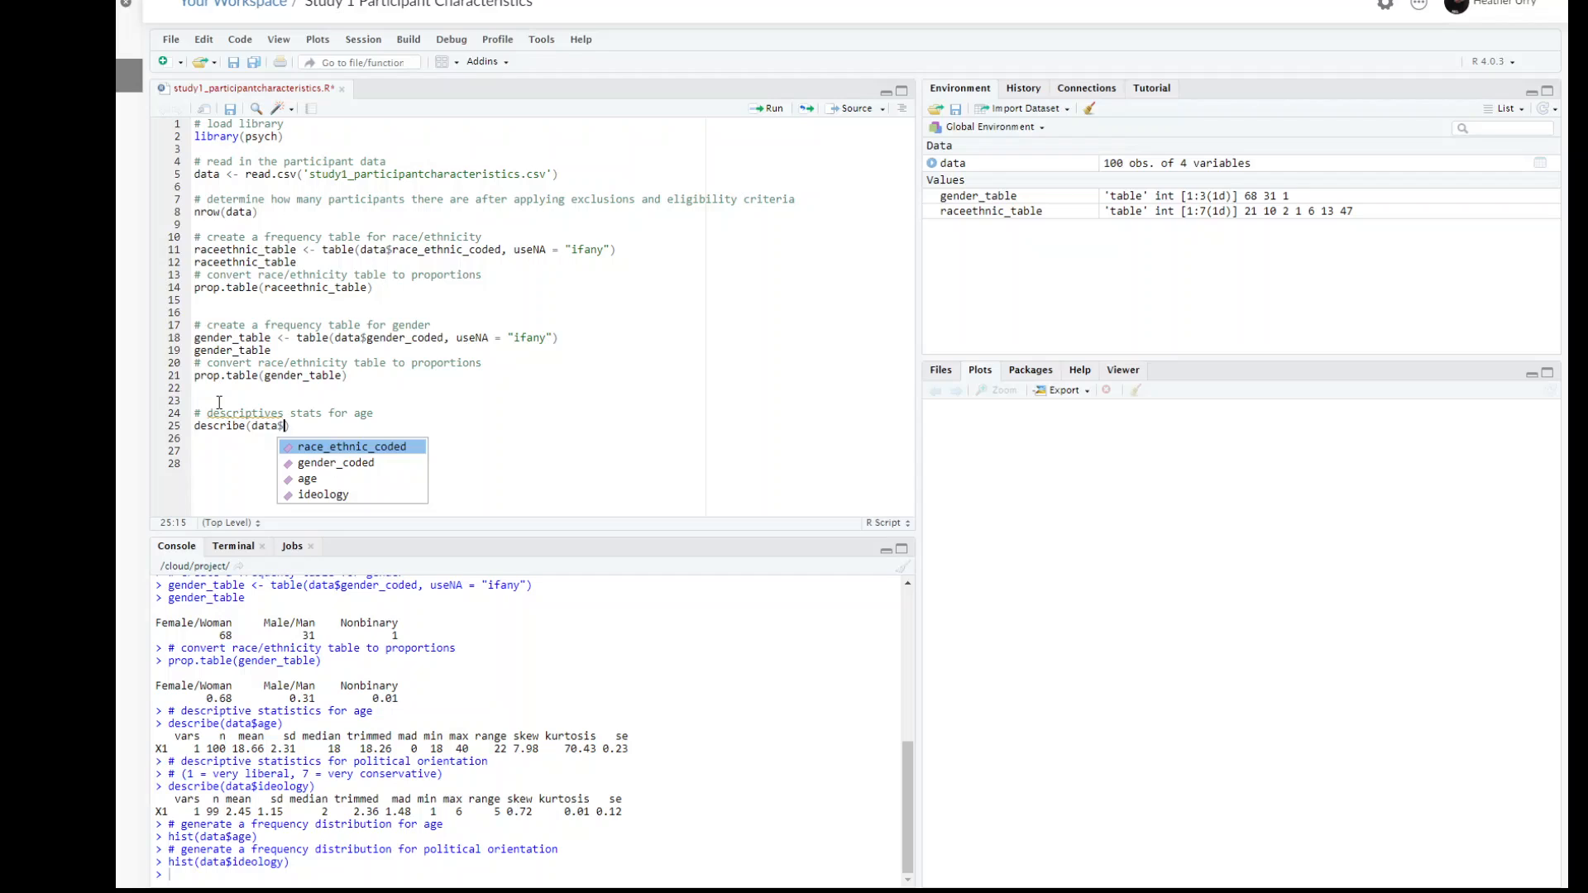
type("age")
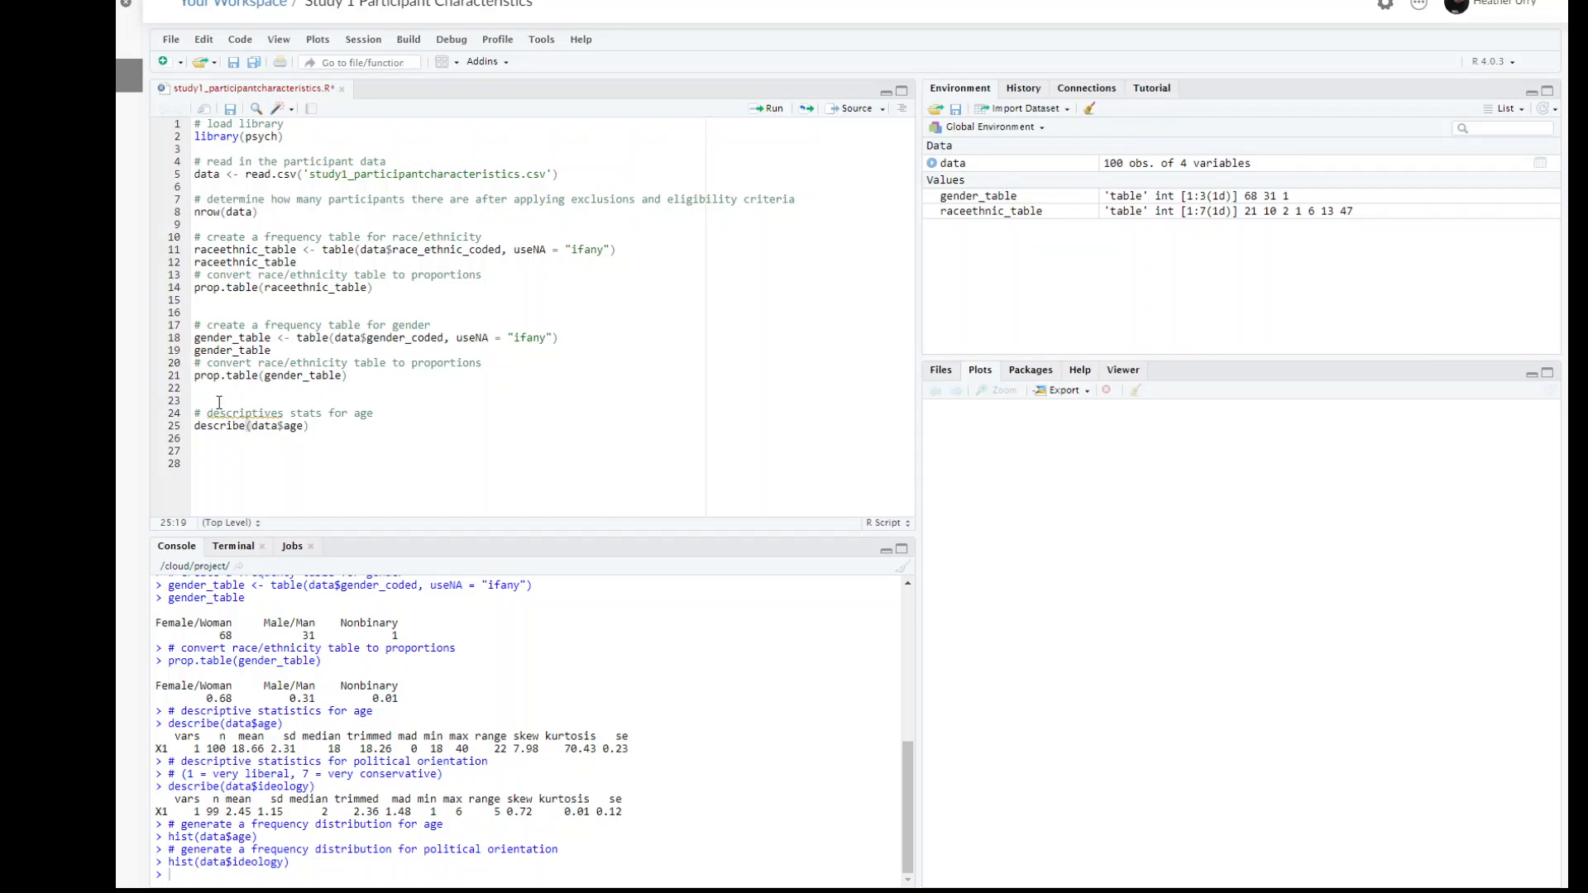
key("ctrl+Return")
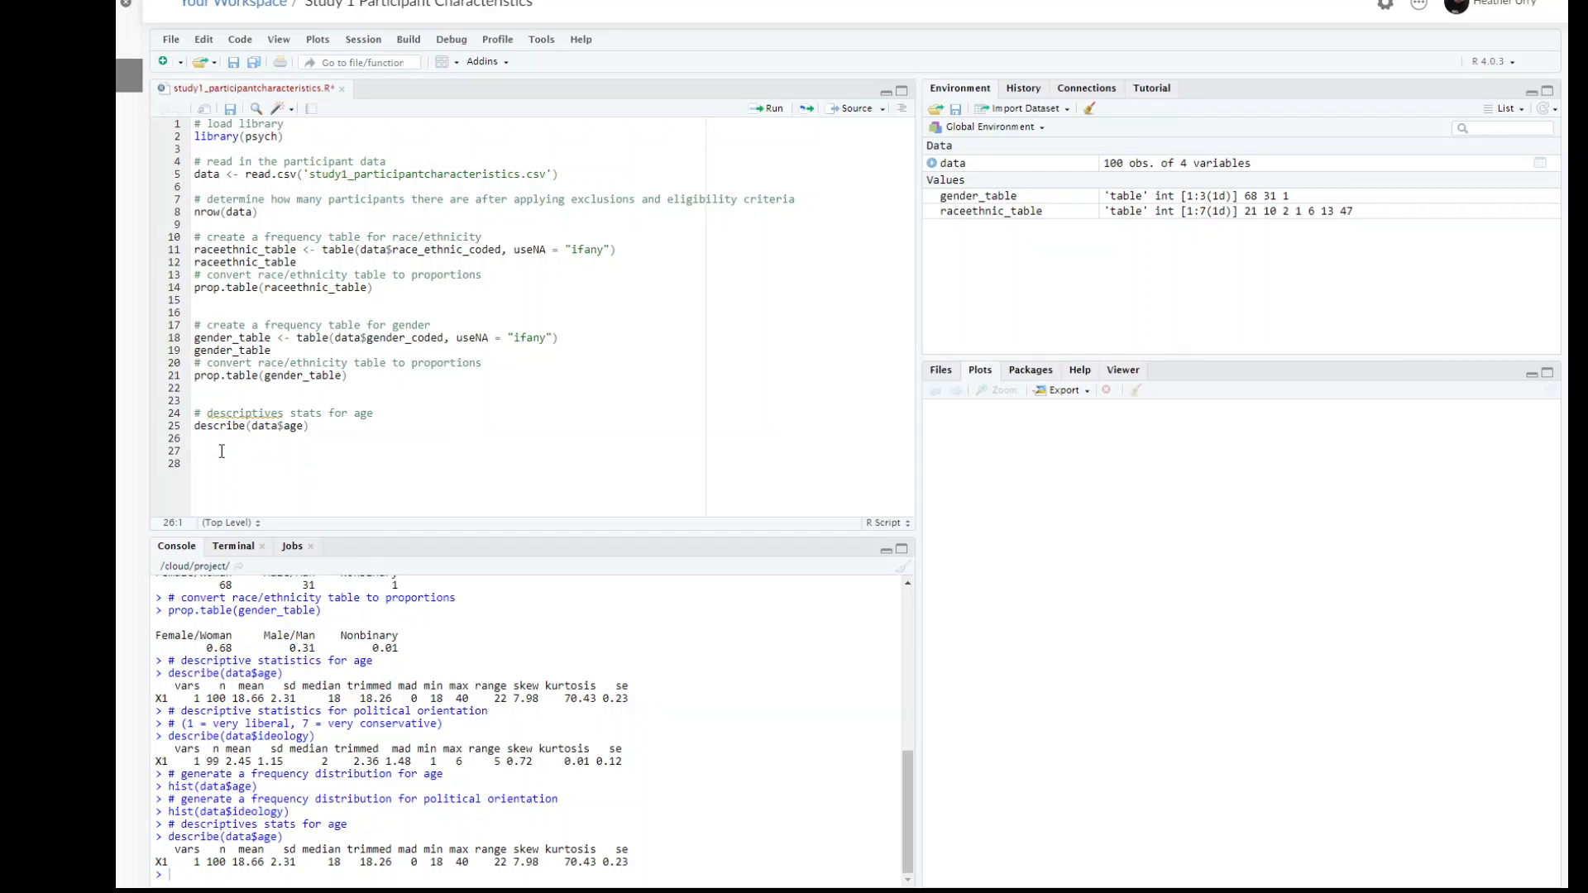
Step: Correct "descriptives" to "descriptive" in the age comment and duplicate the comment and describe call starting at line 27
left_click(289, 414)
key("BackSpace")
left_click_drag(196, 415, 335, 429)
key("ctrl+c")
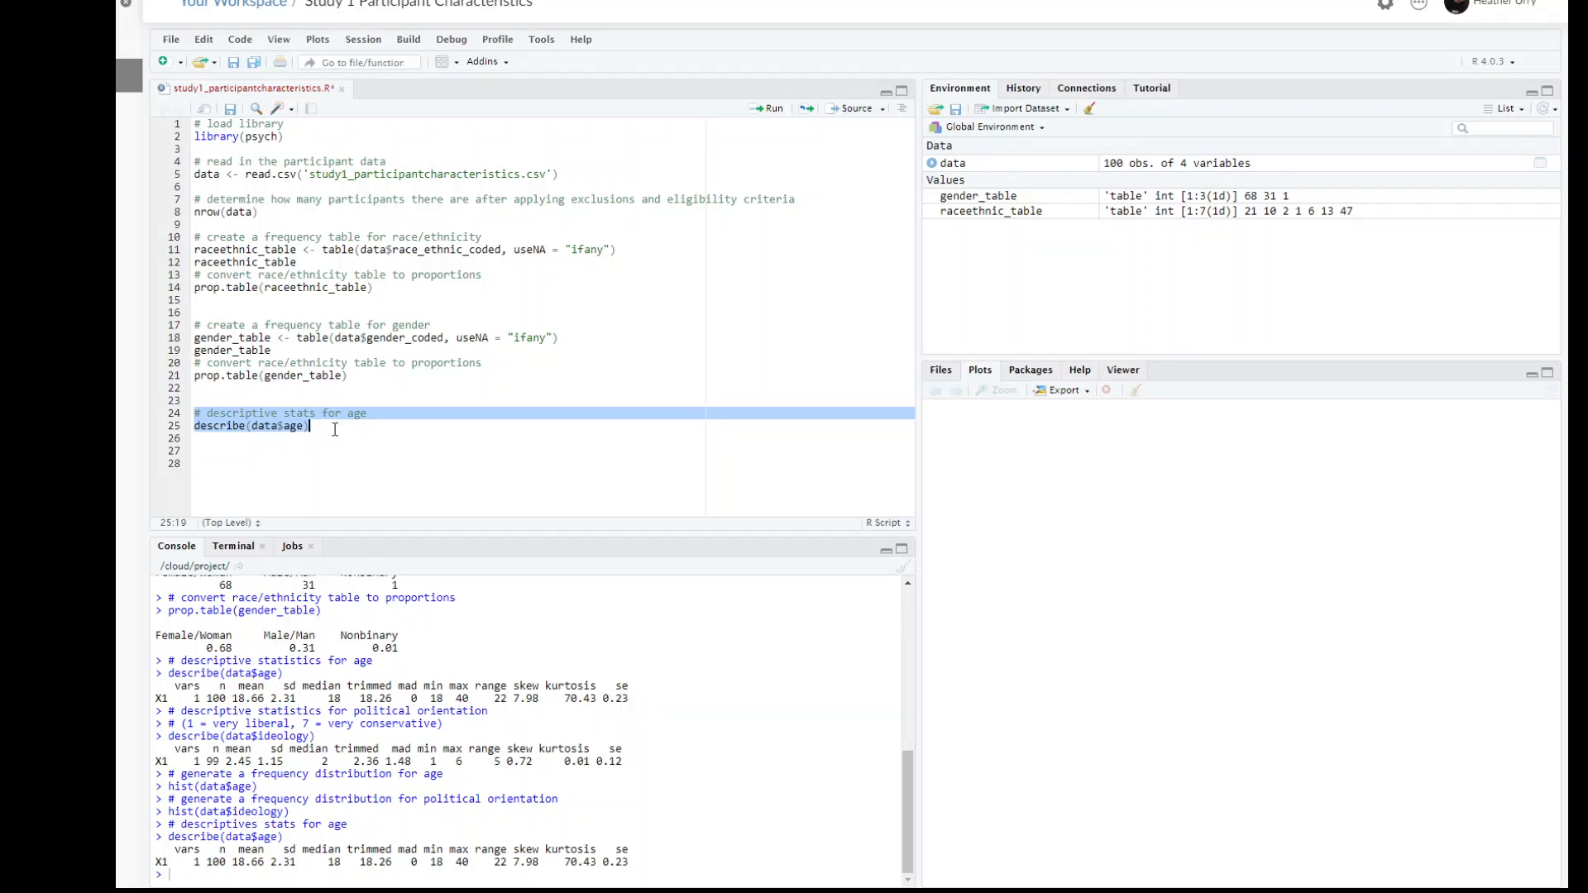
left_click(244, 449)
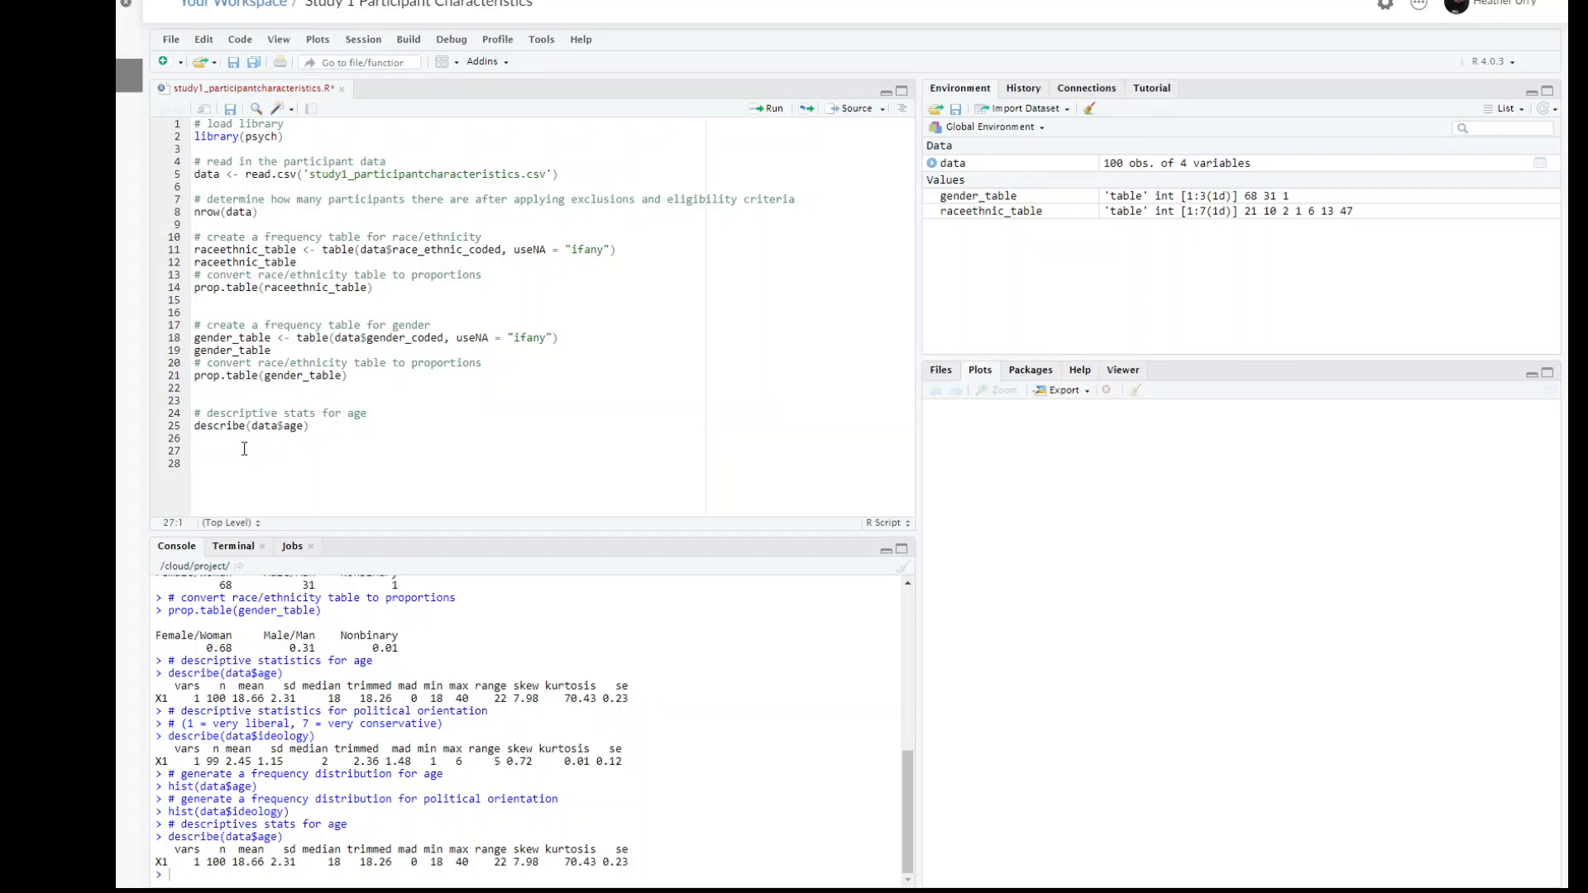
key("ctrl+v")
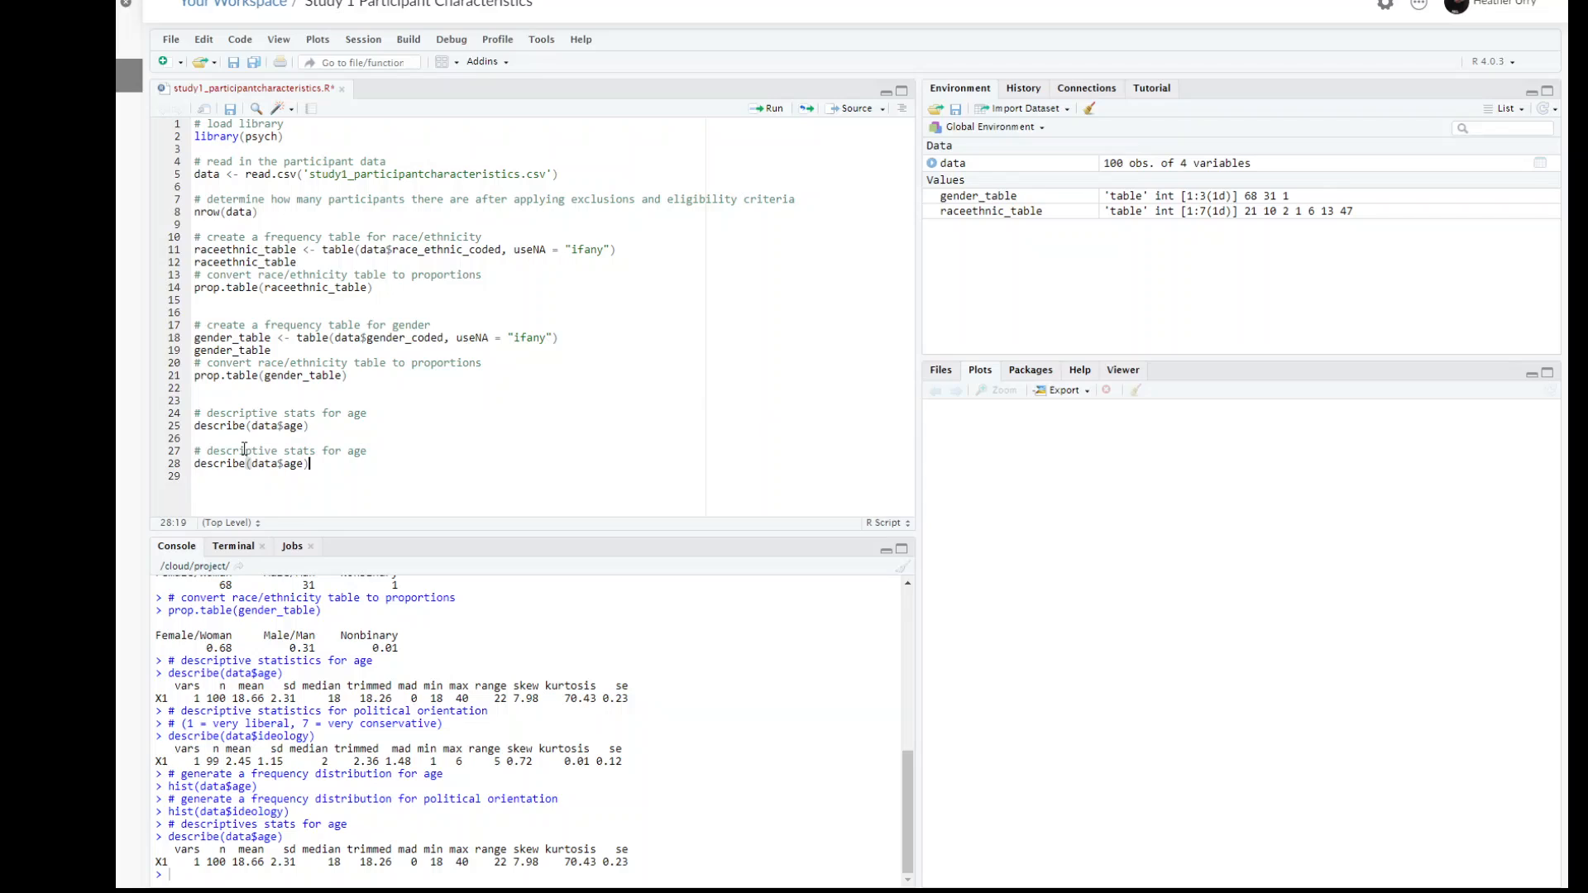
Step: Adapt the duplicated block to read "# descriptive stats for political orientation" and describe(data$ideology)
double_click(355, 454)
type("political orientation")
left_click(221, 465)
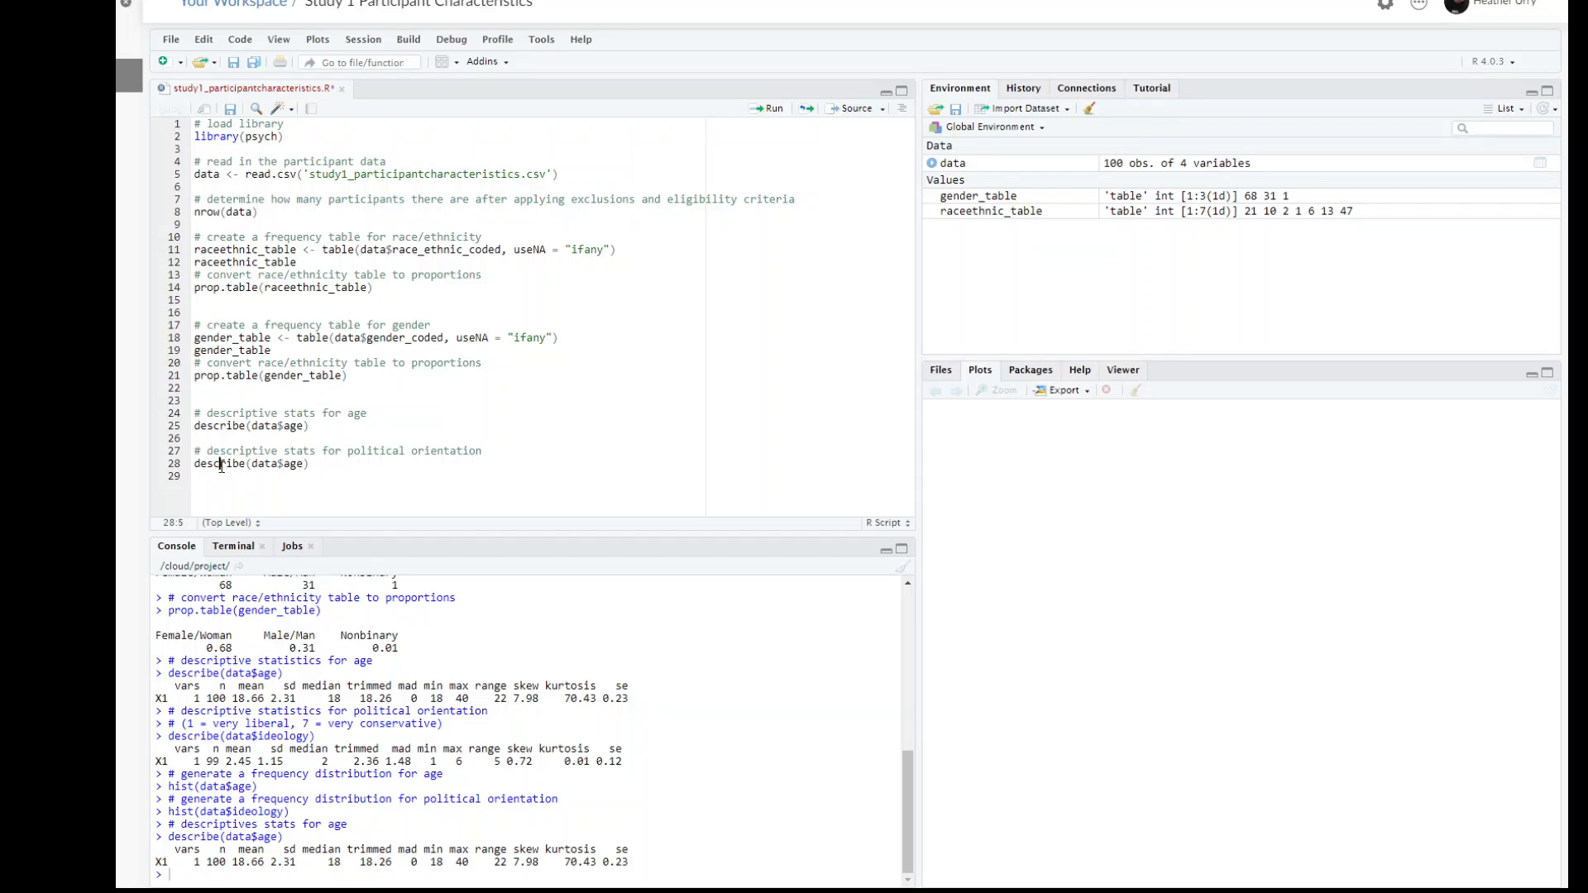
left_click(287, 465)
double_click(289, 465)
type("ideology")
Step: Run the describe(data$ideology) line and save the script
left_click(378, 460)
key("ctrl+Return")
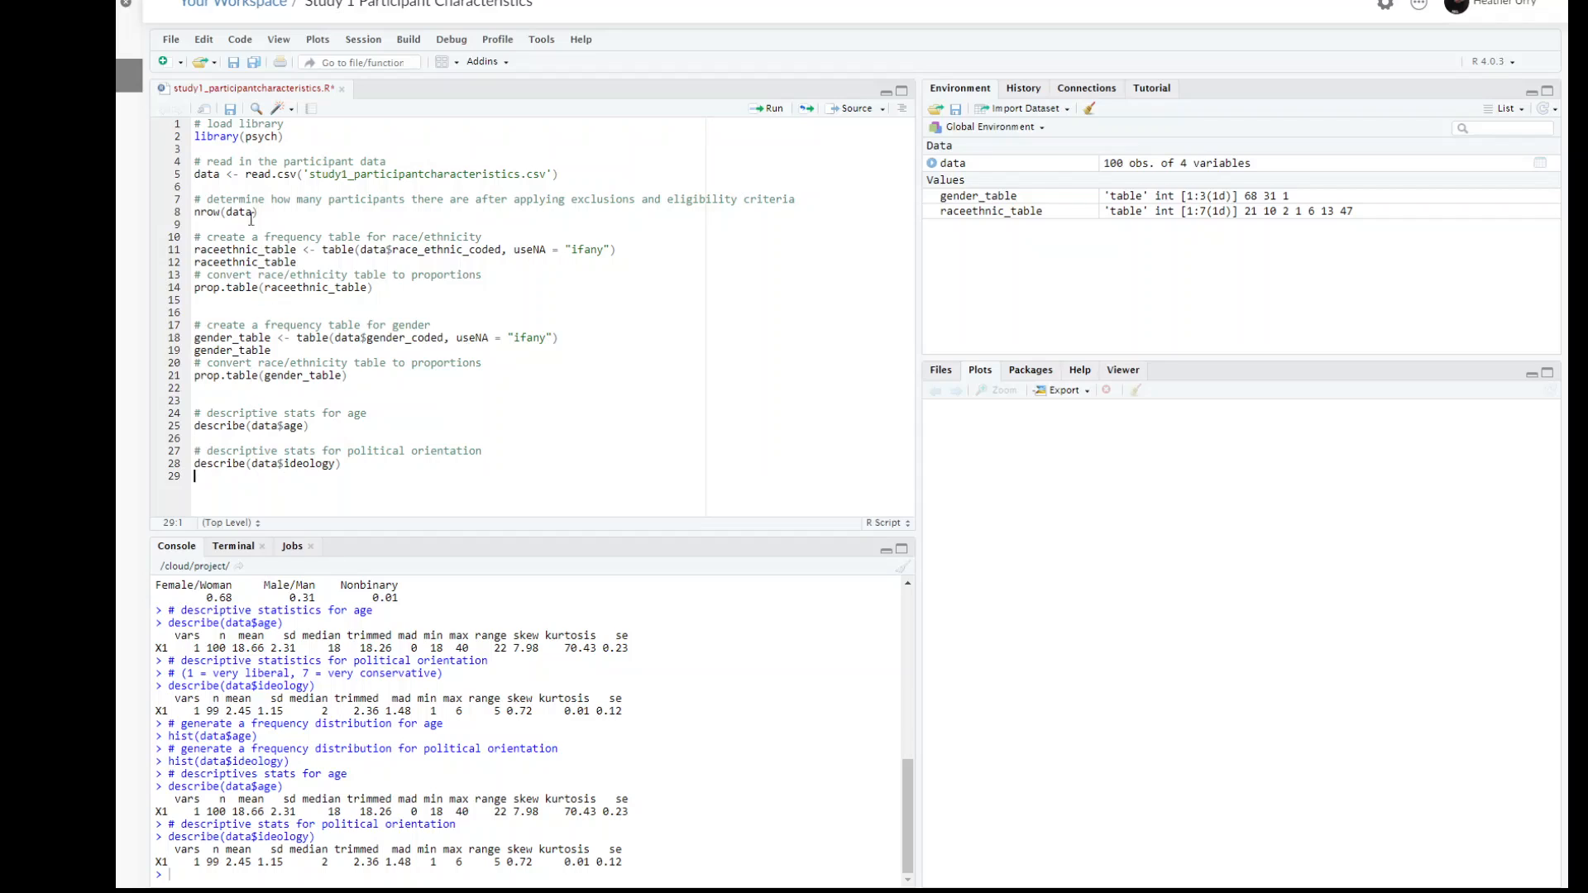
left_click(229, 110)
Step: Add the section heading "#### extra no need to report this in your method ####" on line 32, a few blank lines below the descriptives
key("Return")
key("Return")
key("Return")
key("Return")
key("Return")
key("Return")
key("Return")
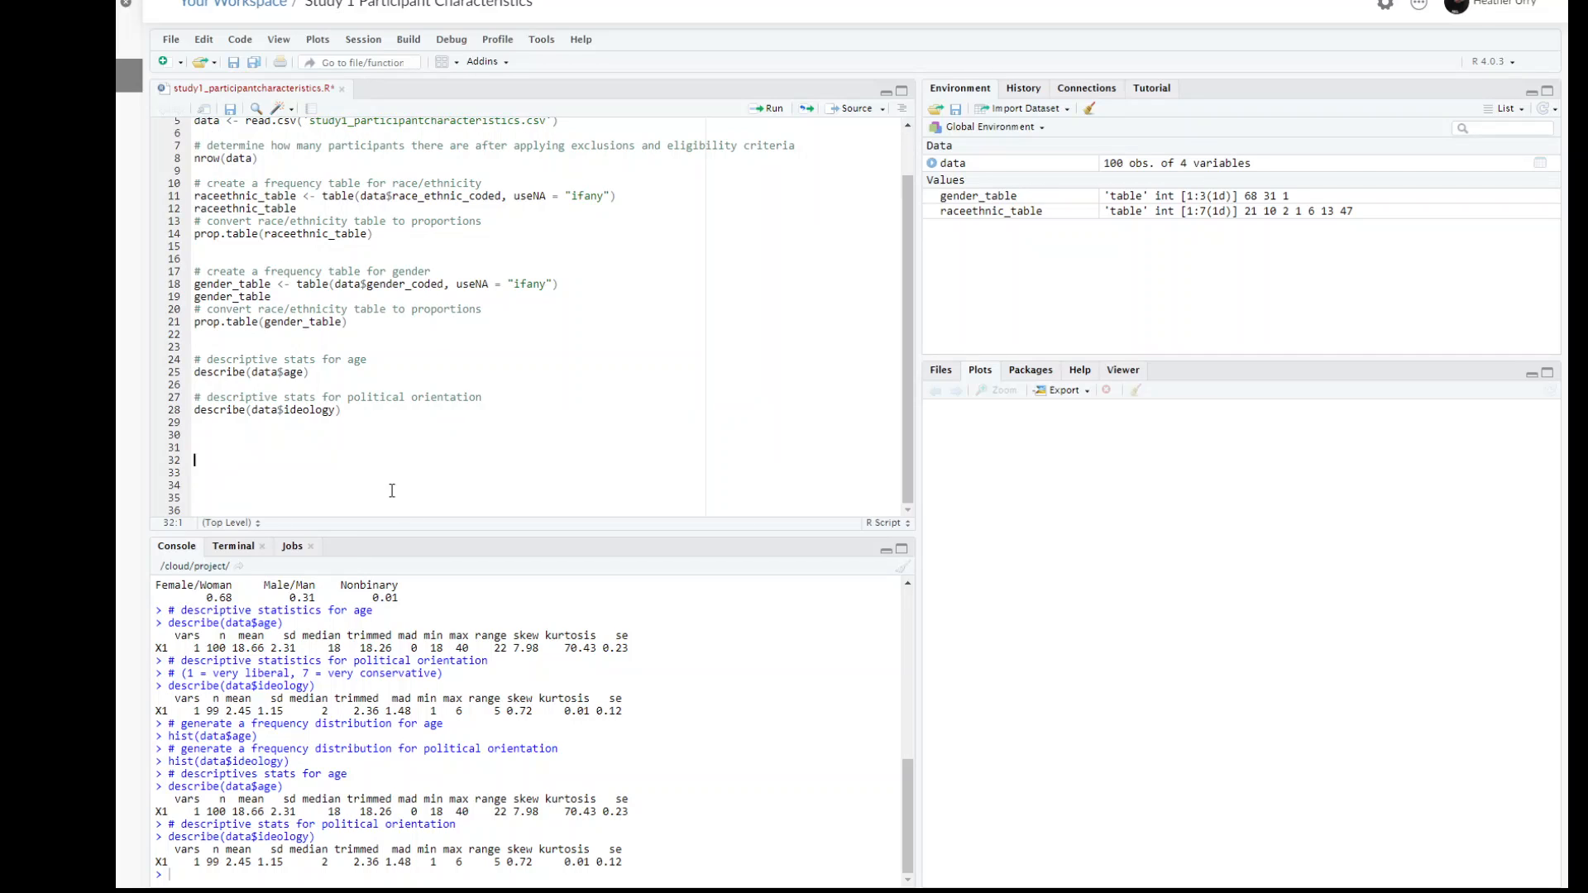
type("#### extra no need to report this in")
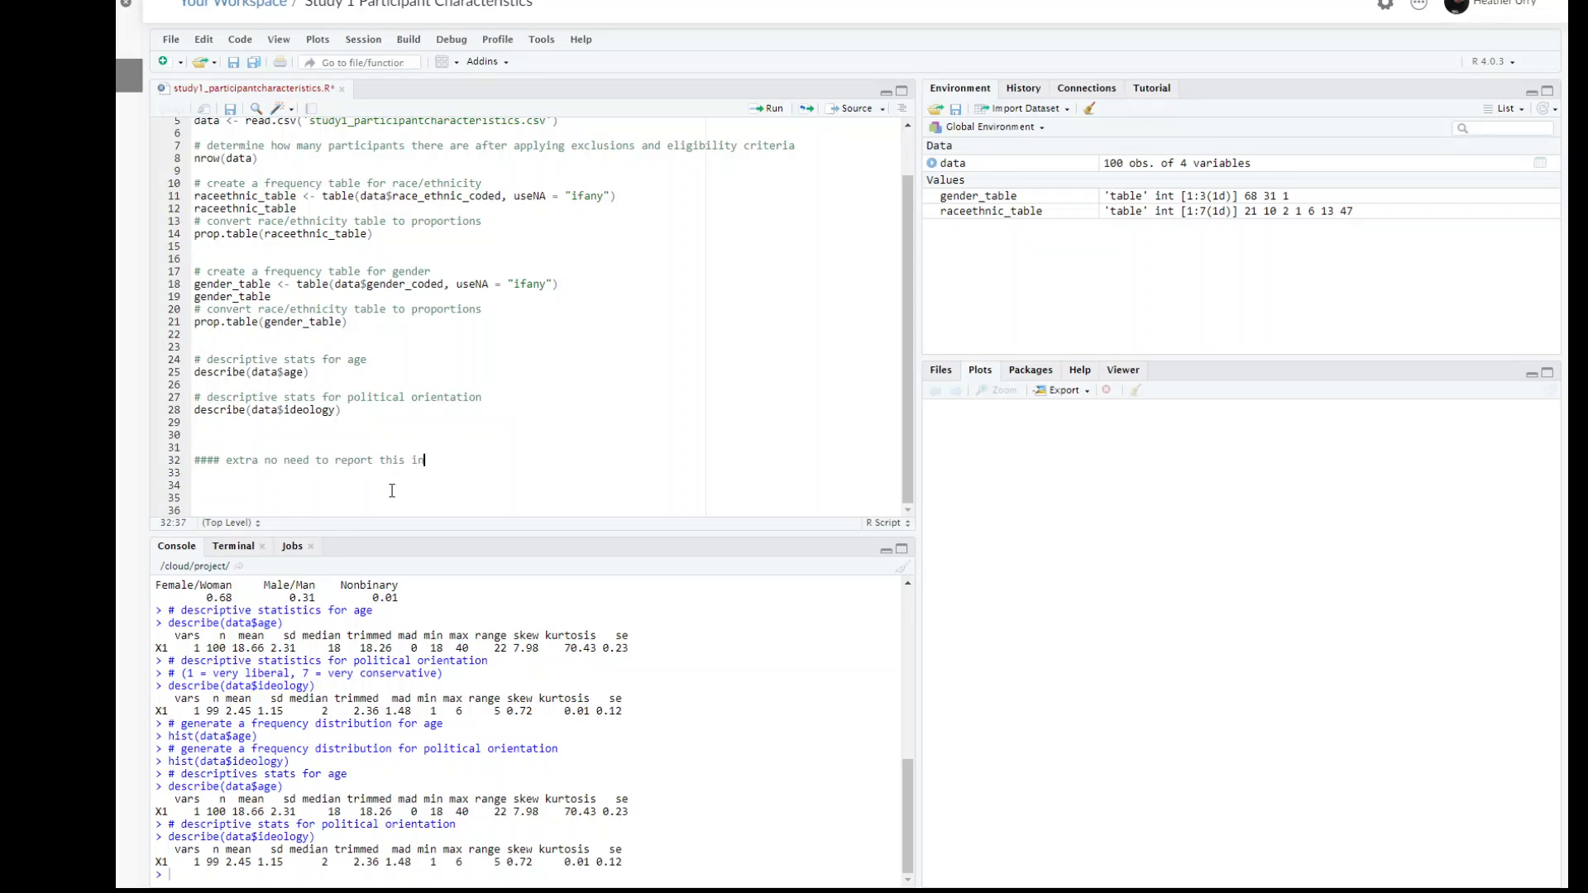
type(" your method ####")
key("Return")
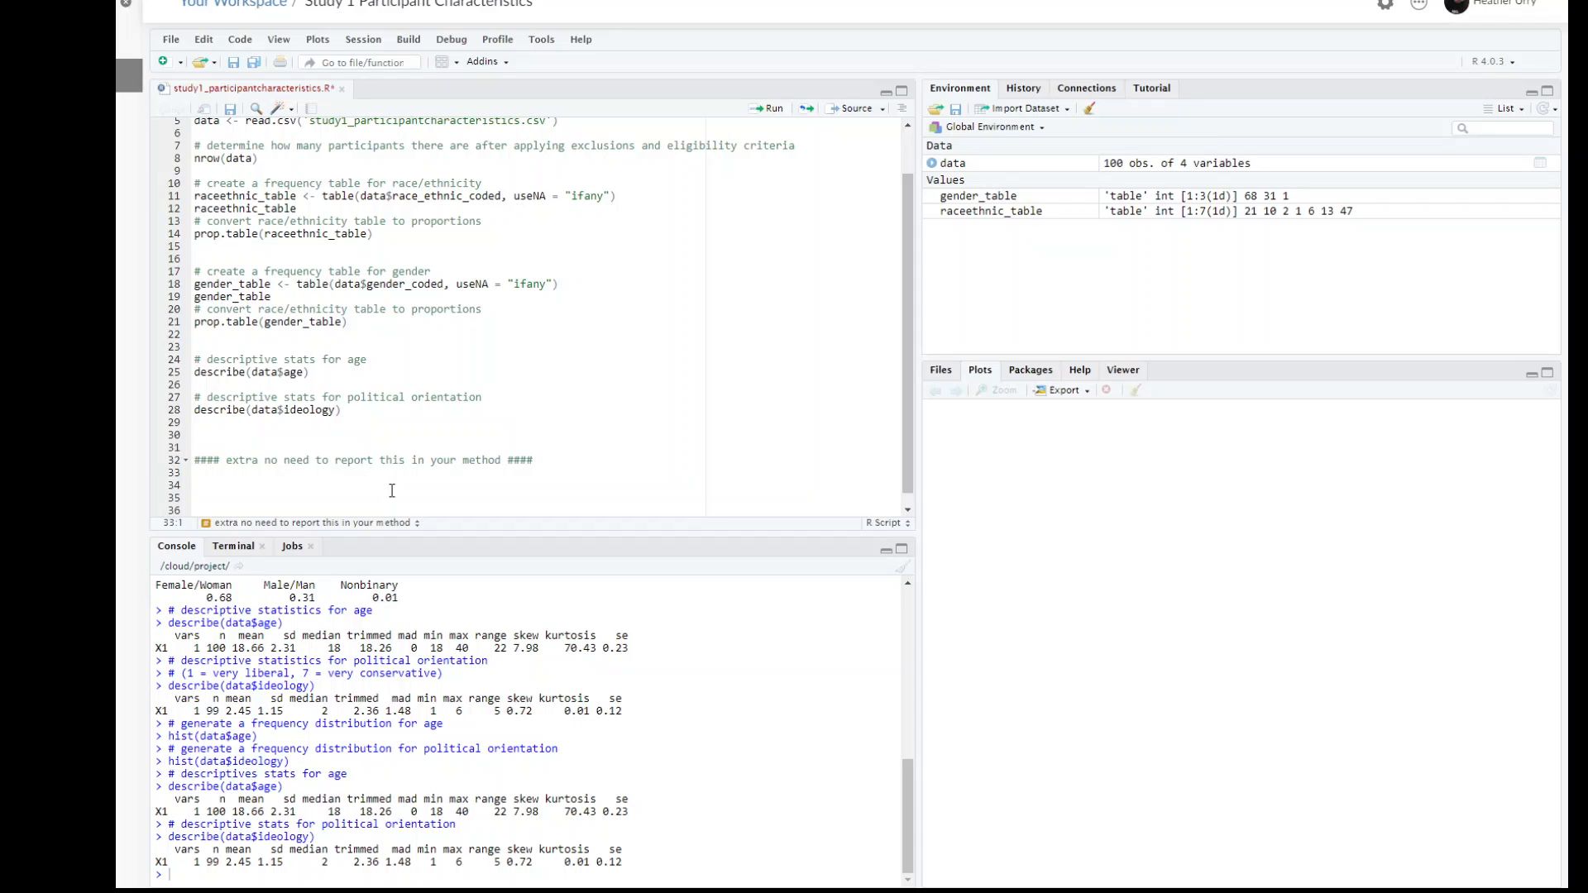
Step: Write hist(data$age) under the extra section heading and run it to plot the age histogram
type("hist(data$")
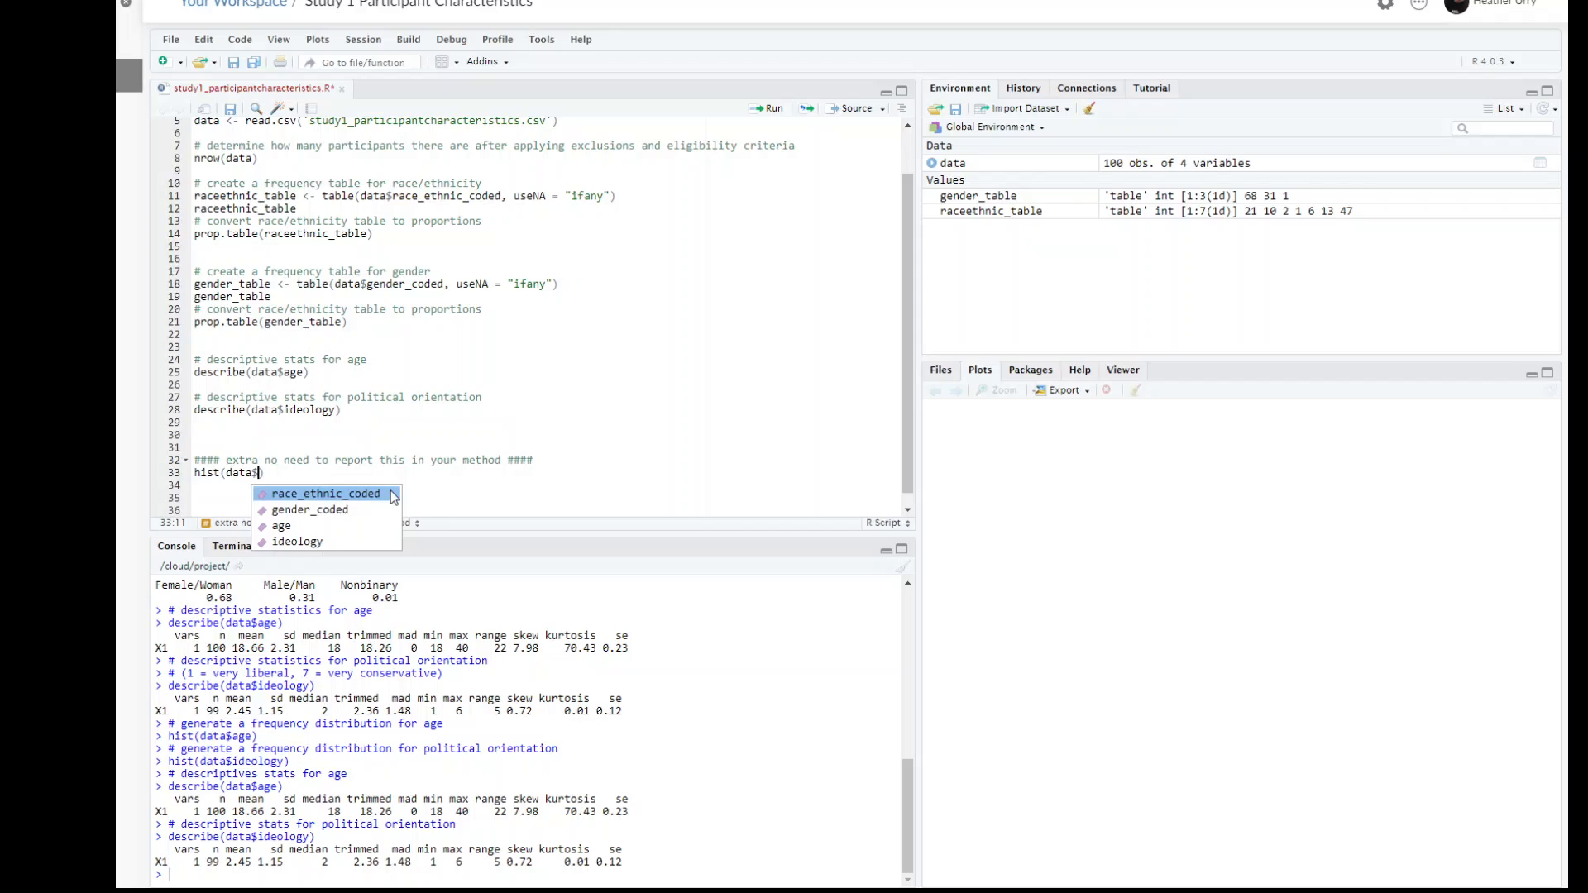
type("age")
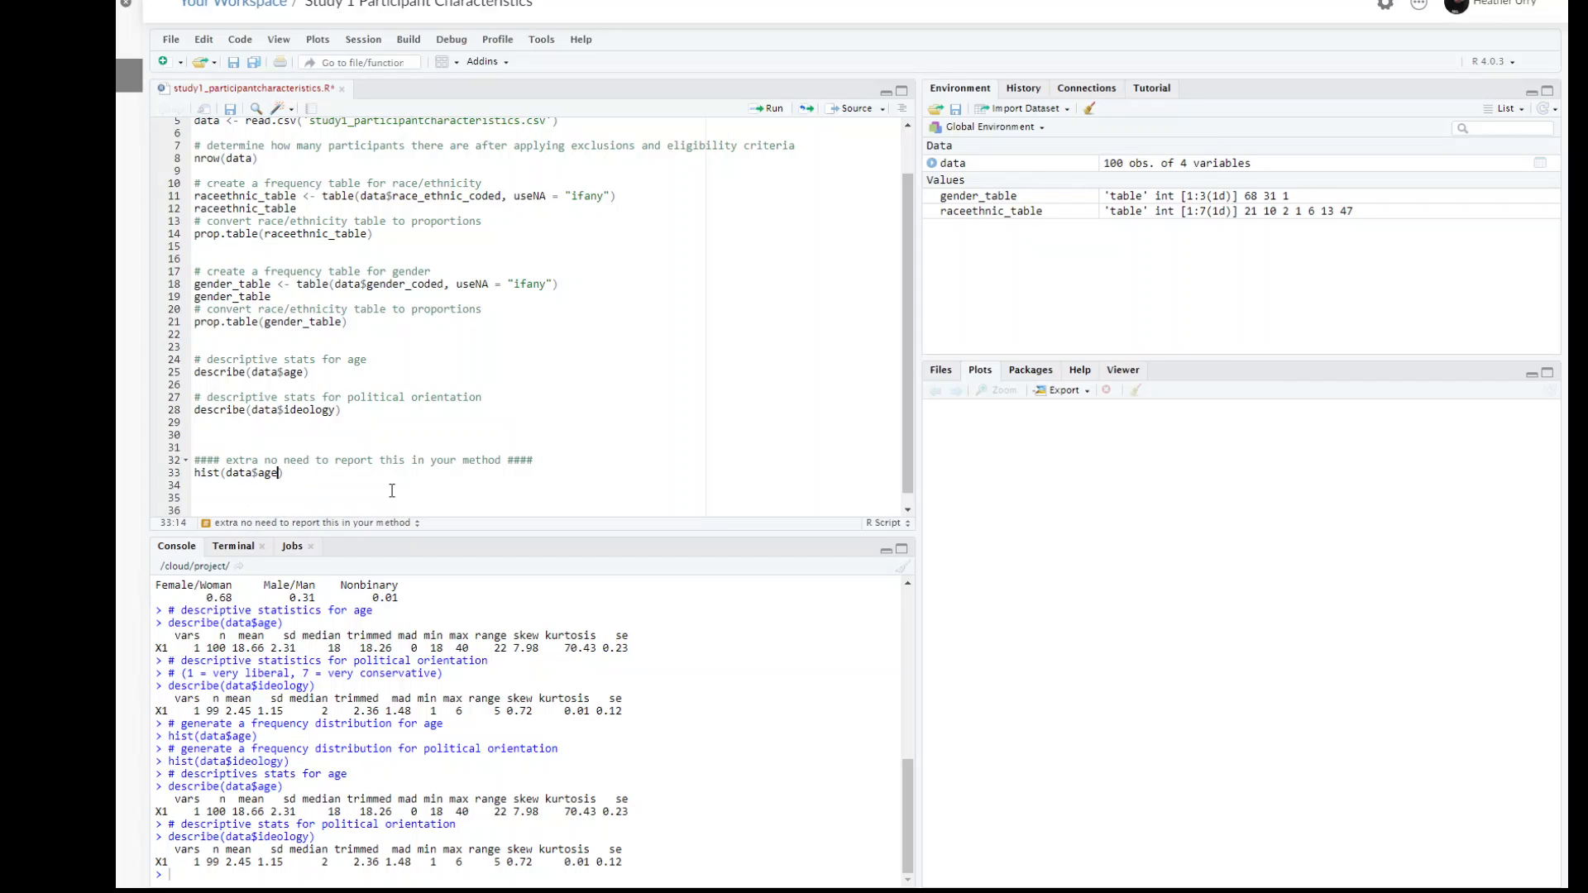
key("Right")
key("ctrl+Return")
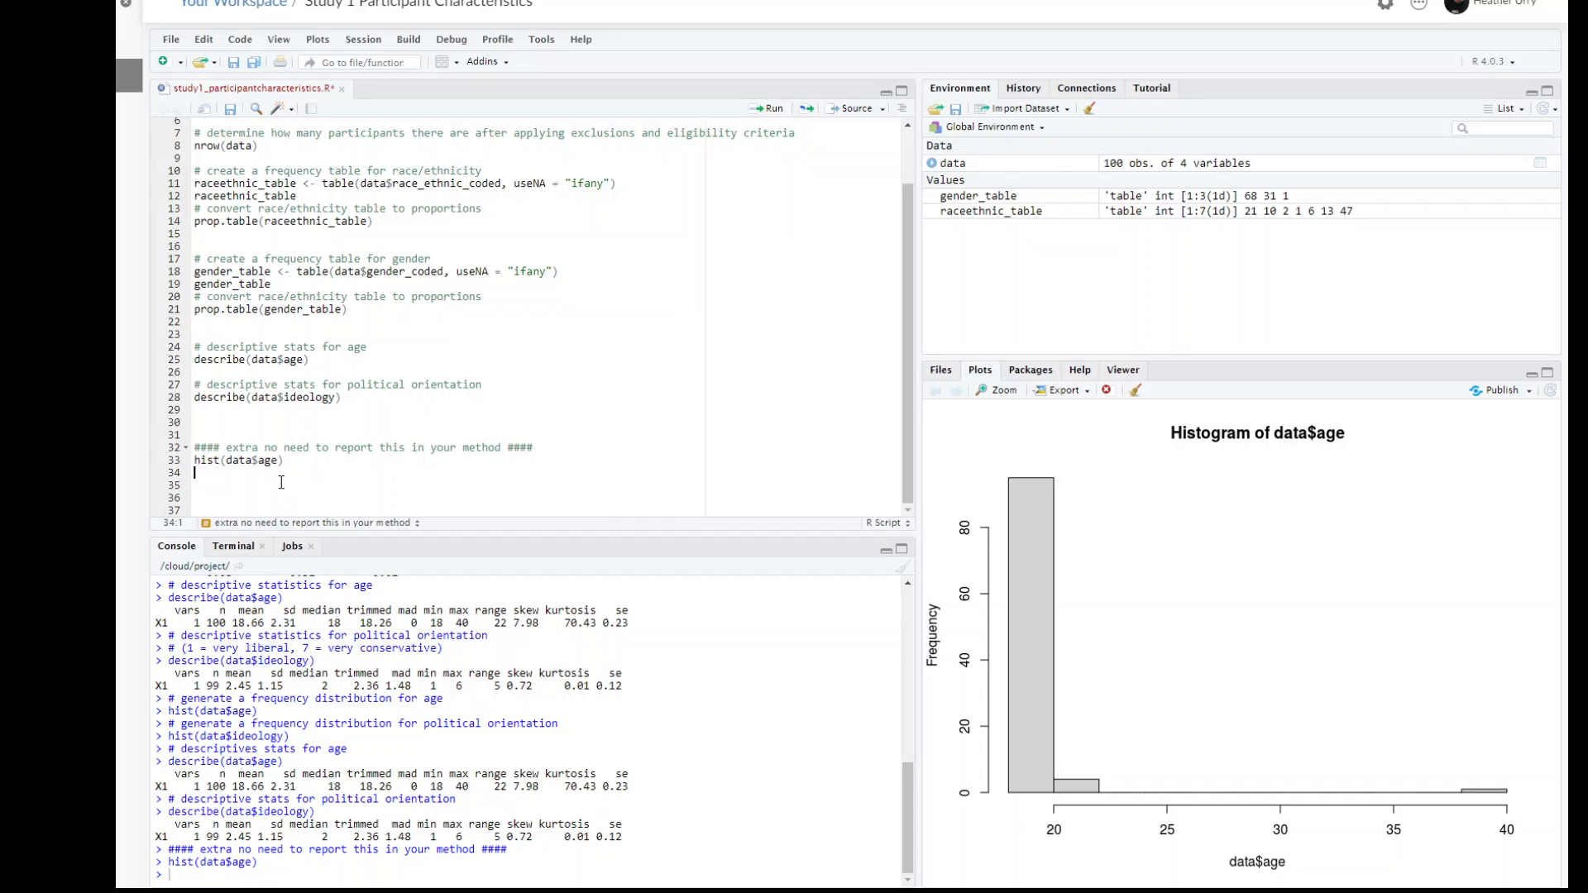
Step: Add the comment "# frequency distribution for political orientation" below the age histogram line, leaving one blank line between them
key("Return")
type("# frequency distribution for political or")
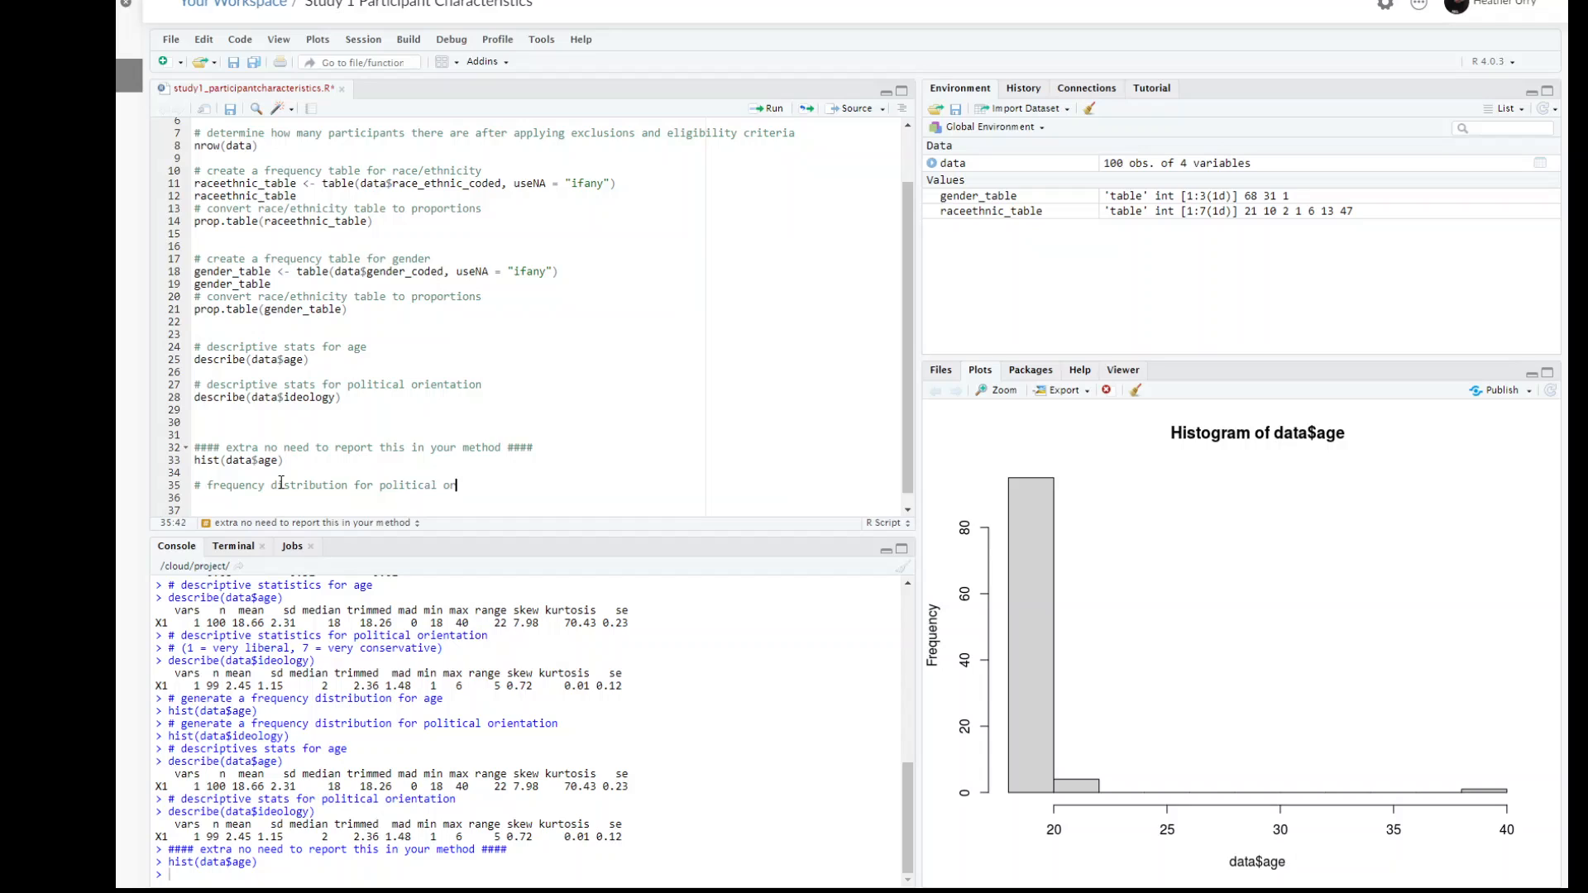
type("ientation")
Step: Write hist(data$ideology) under the political orientation comment and run it to plot the histogram
key("Return")
type("hist(")
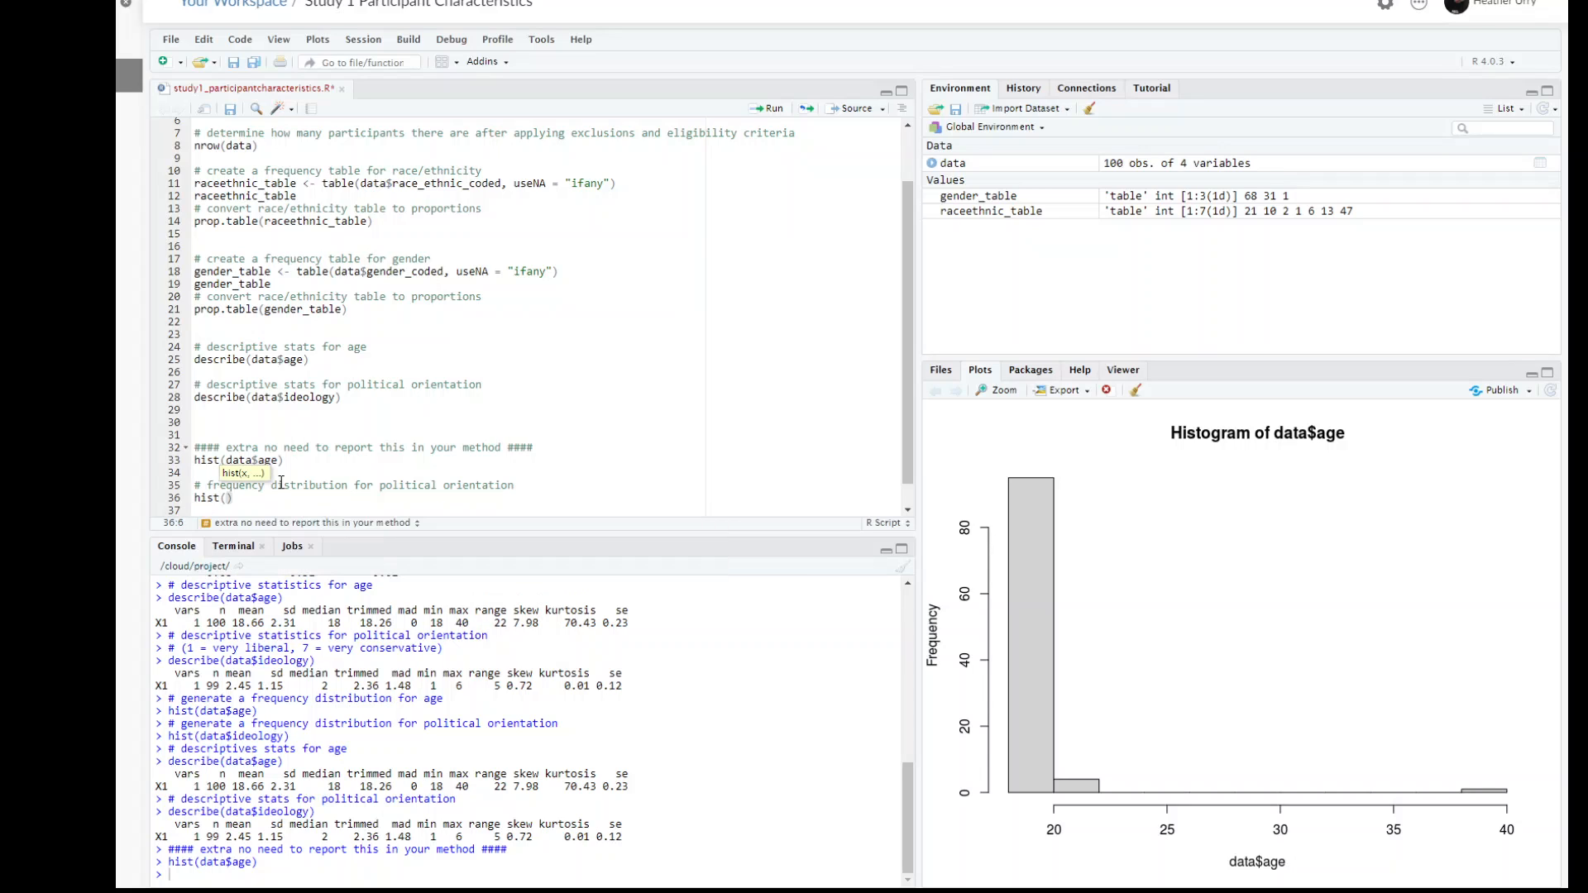
type("data$")
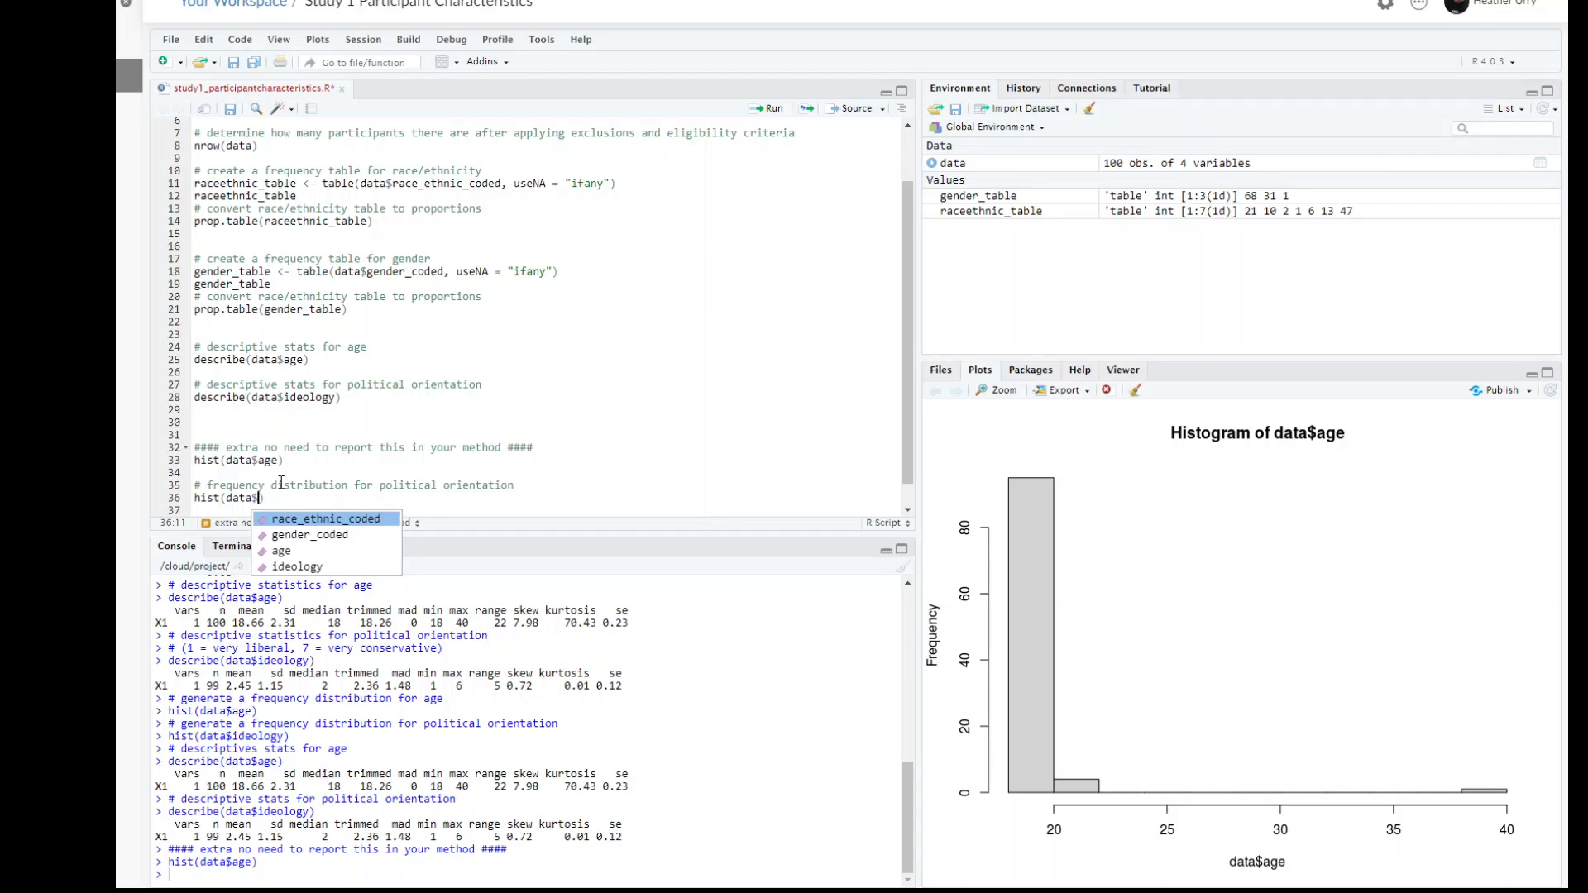
type("idolog")
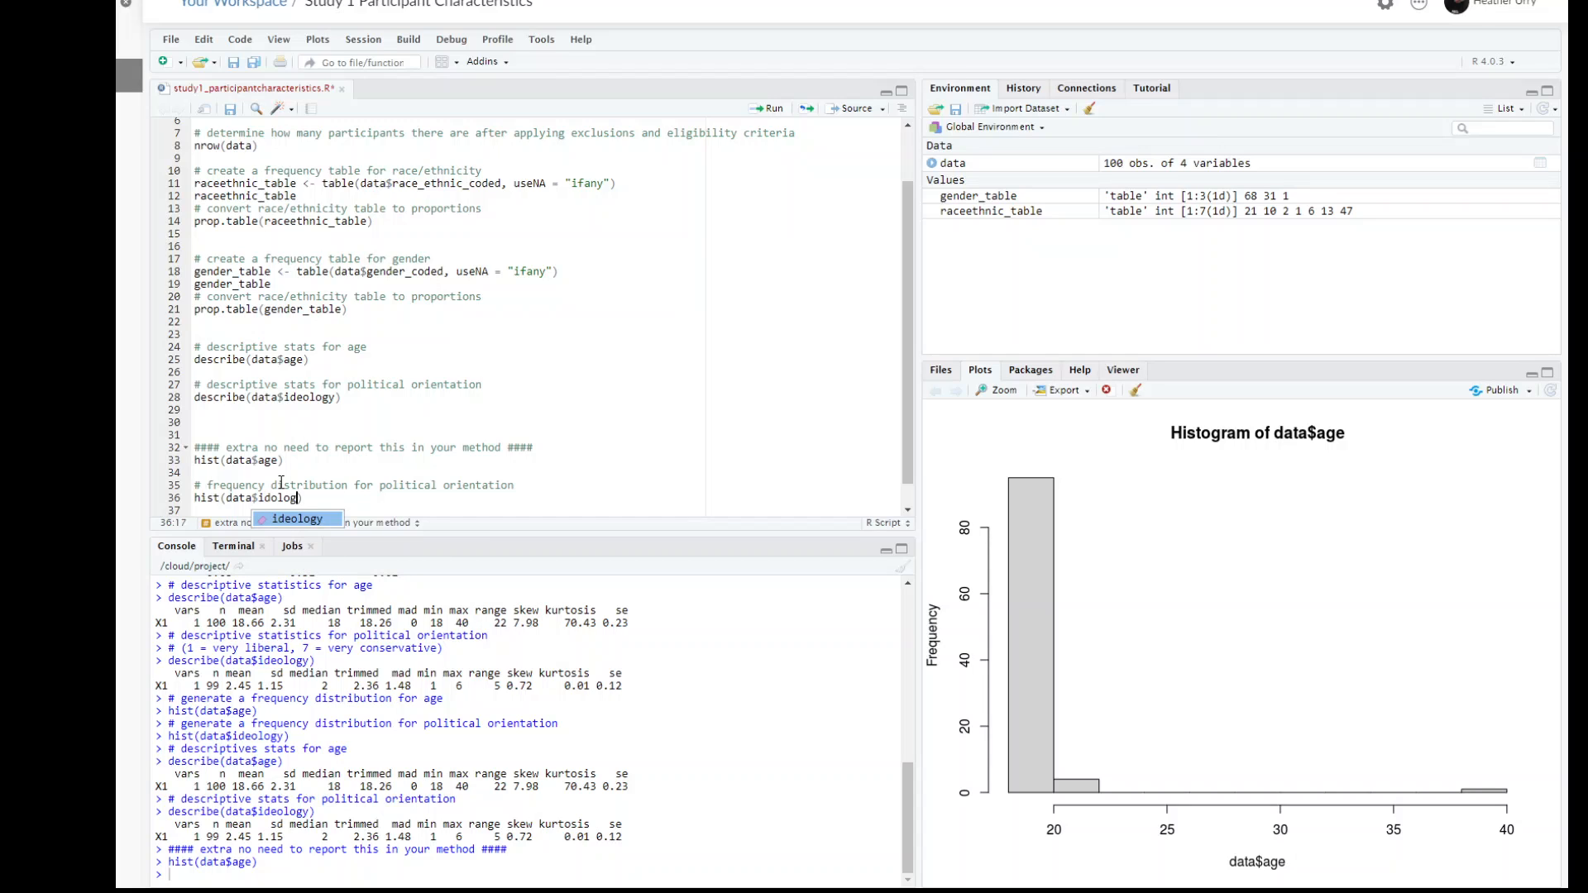
key("BackSpace")
key("Return")
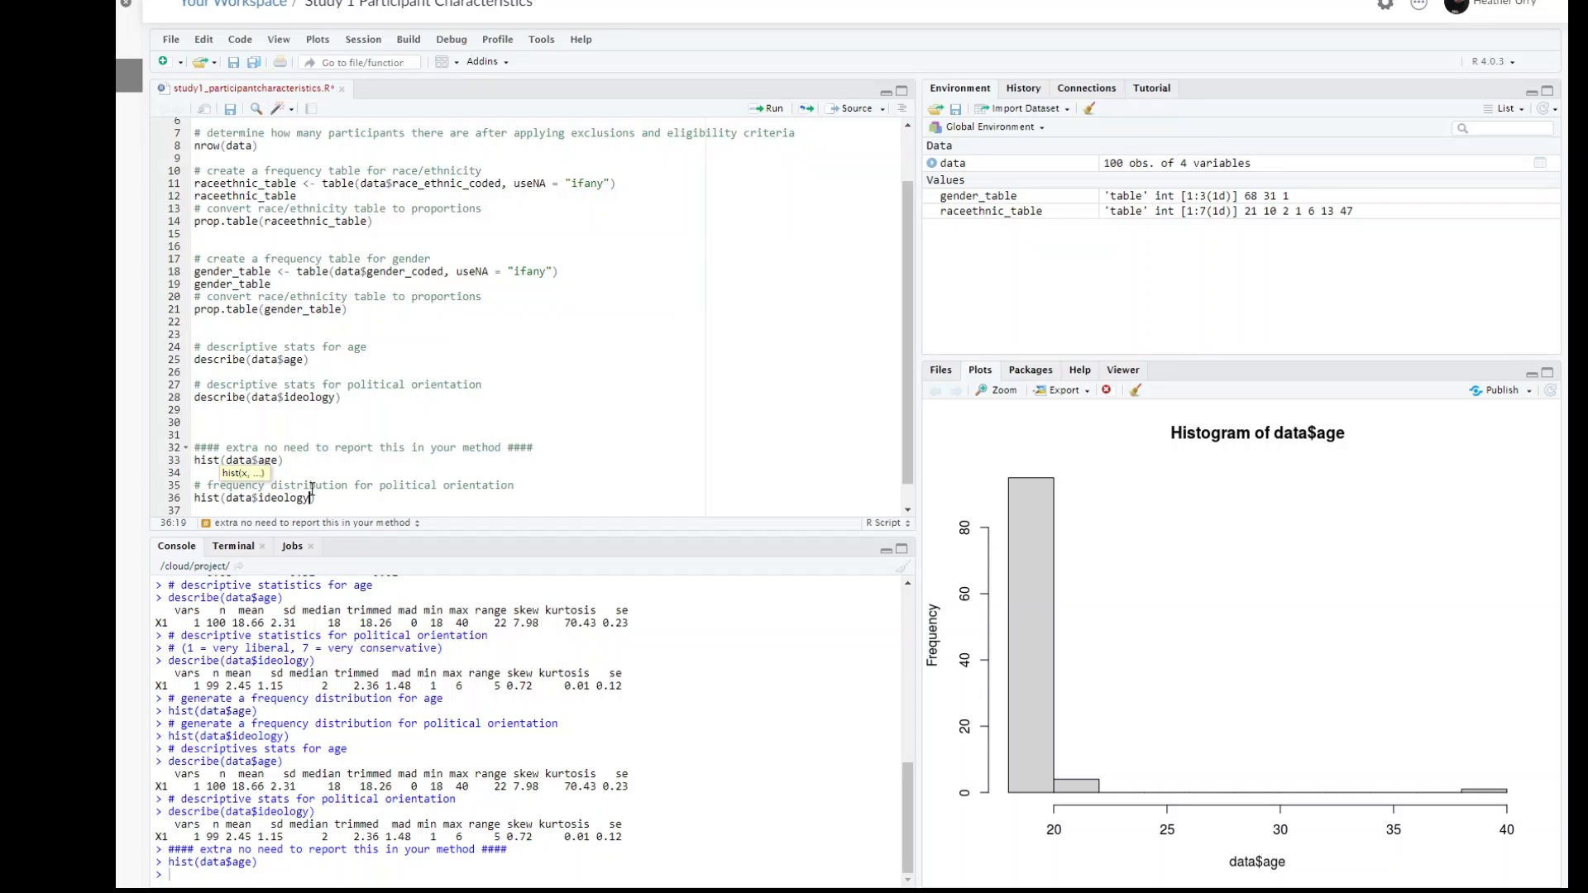
key("Right")
key("ctrl+Return")
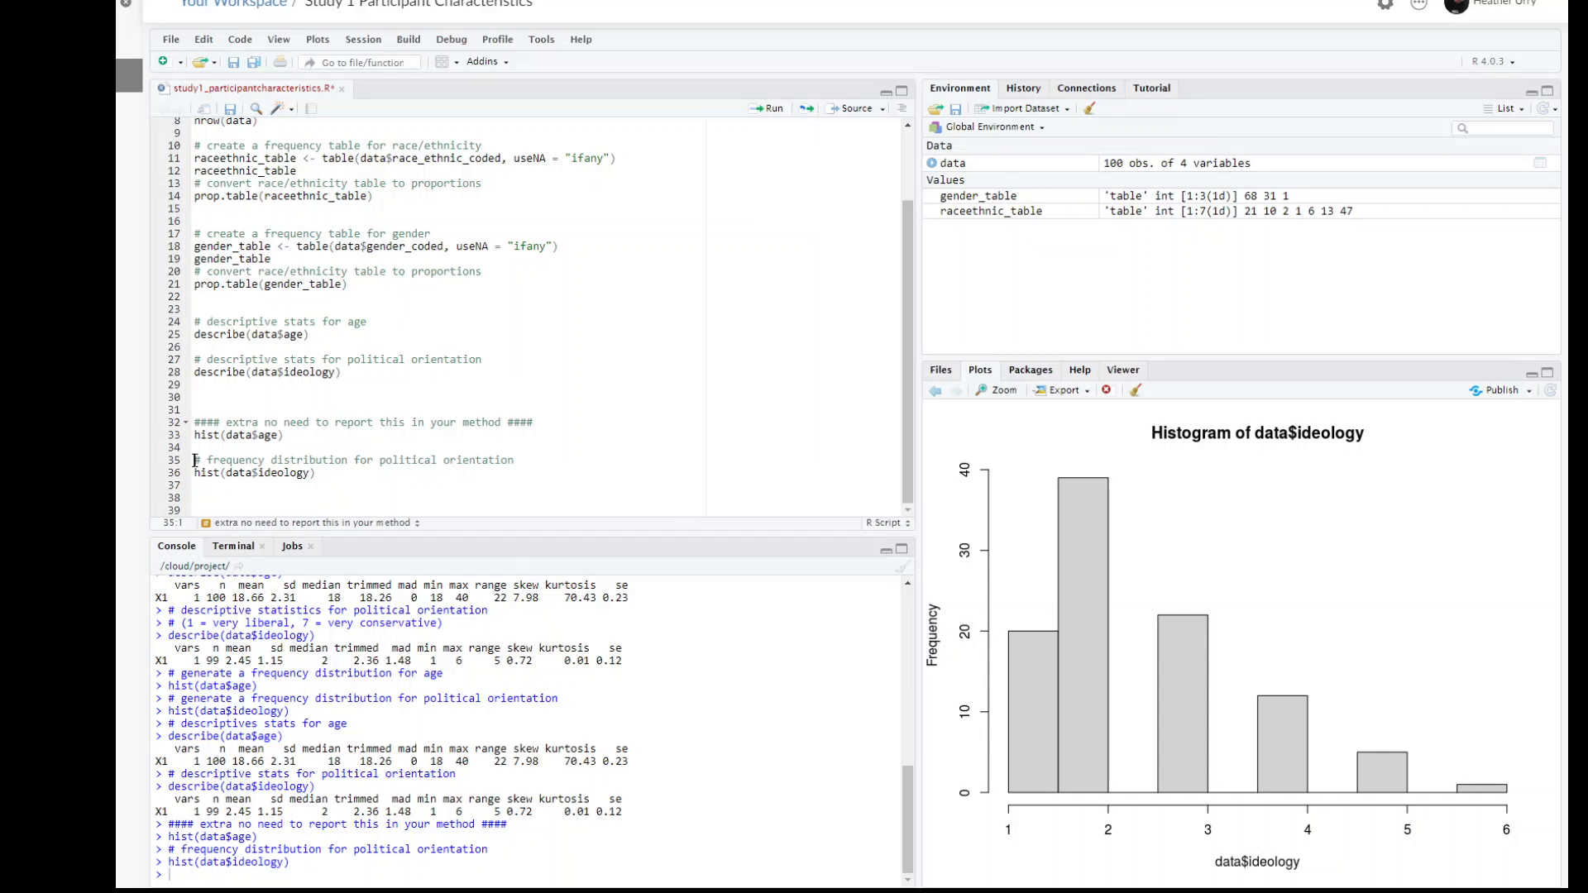
Step: Copy the frequency distribution comment onto its own line directly above hist(data$age), without an extra blank line
left_click_drag(195, 460, 195, 472)
key("ctrl+c")
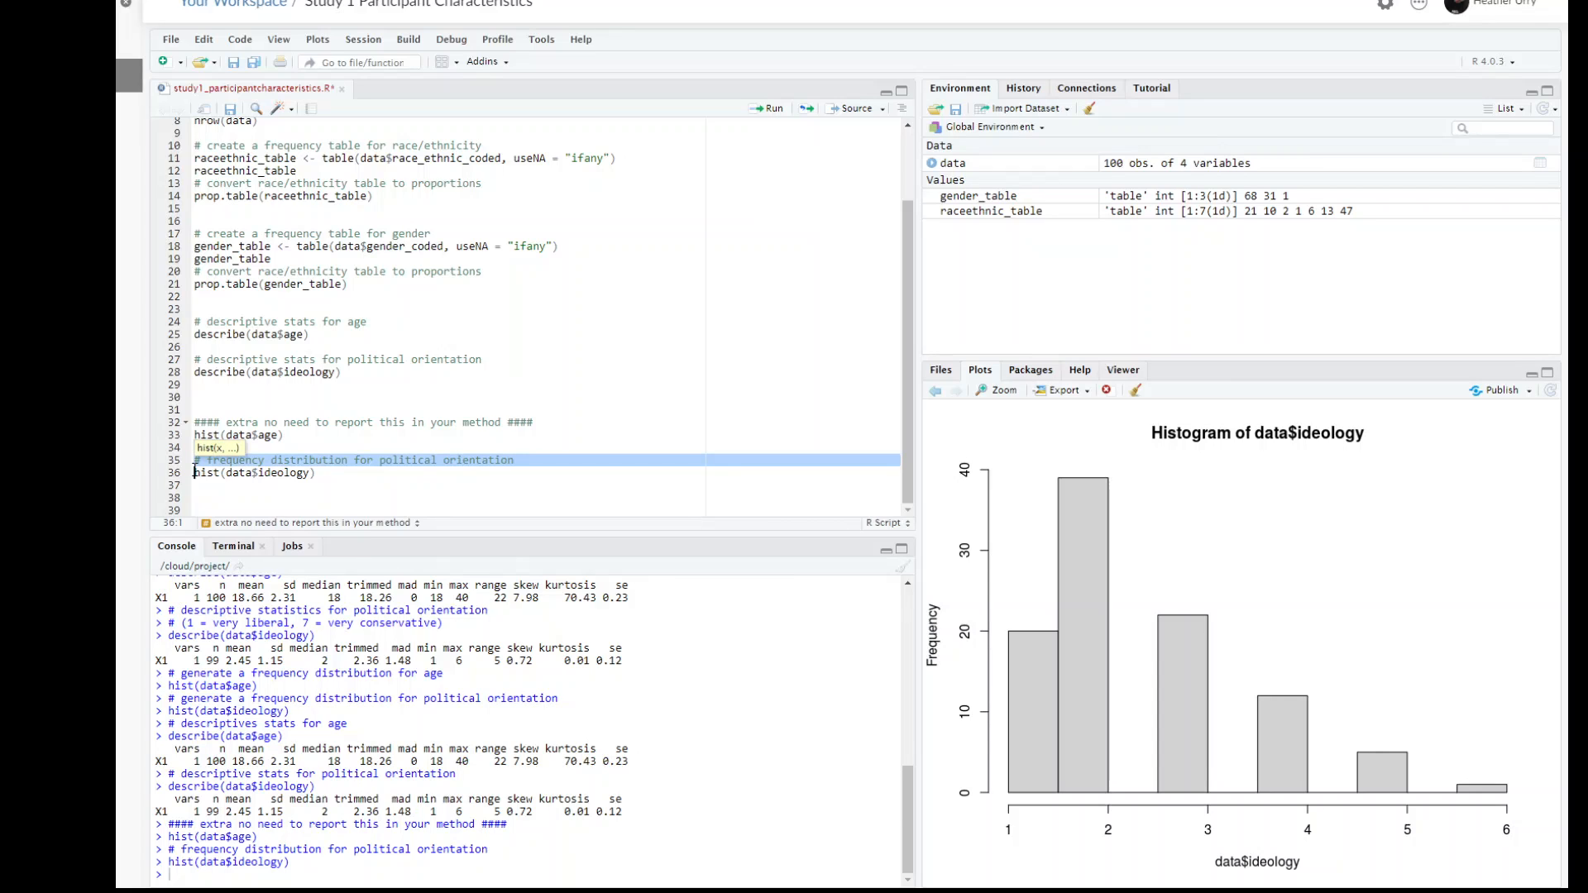
left_click(196, 435)
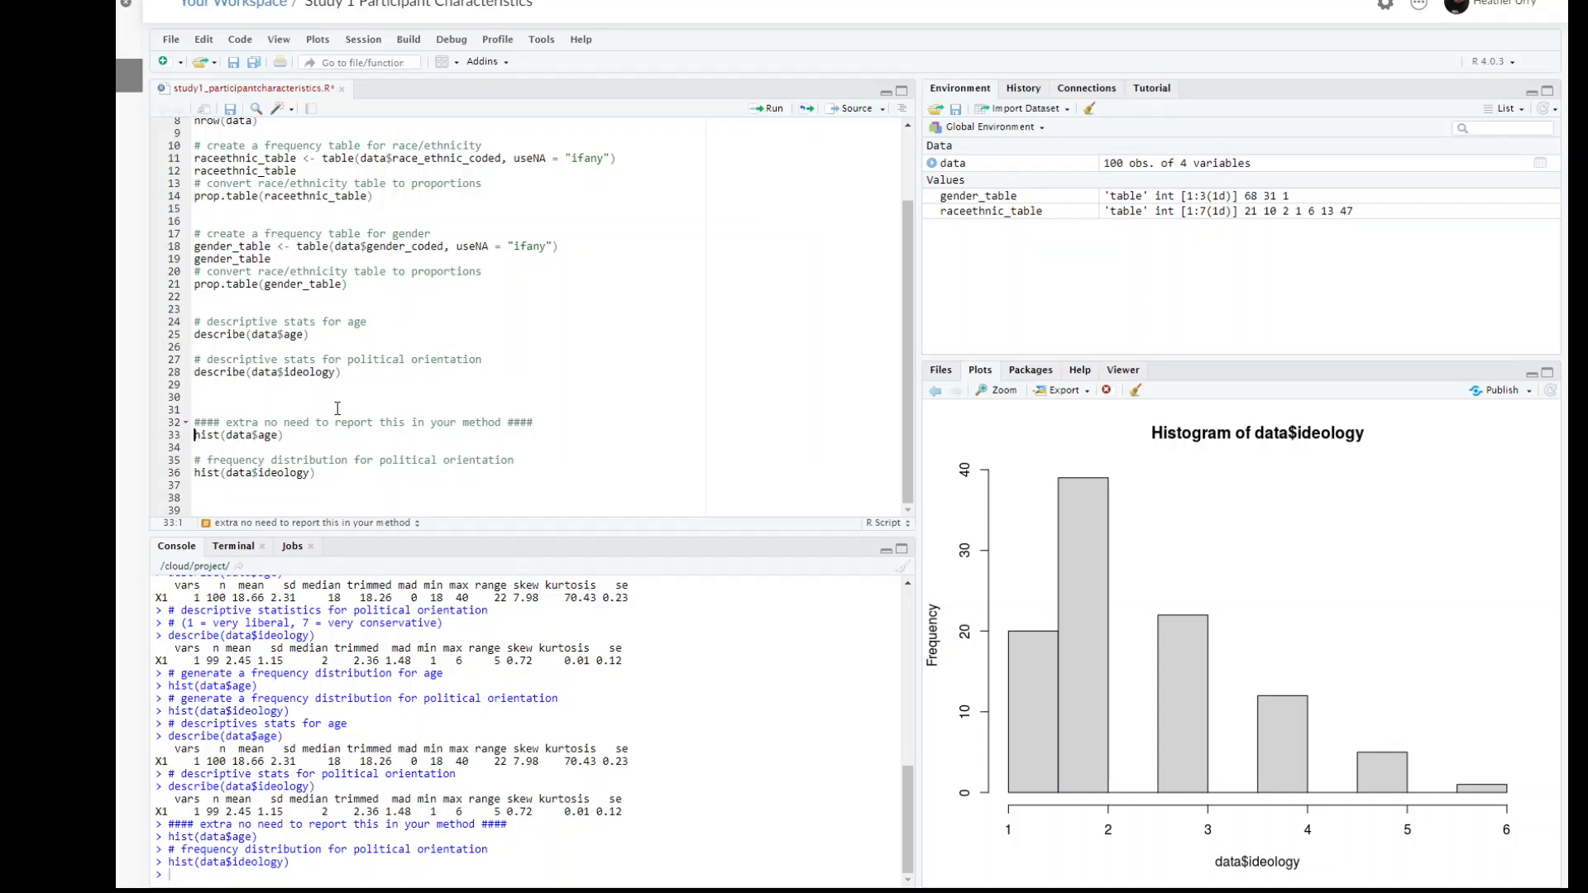
key("Return")
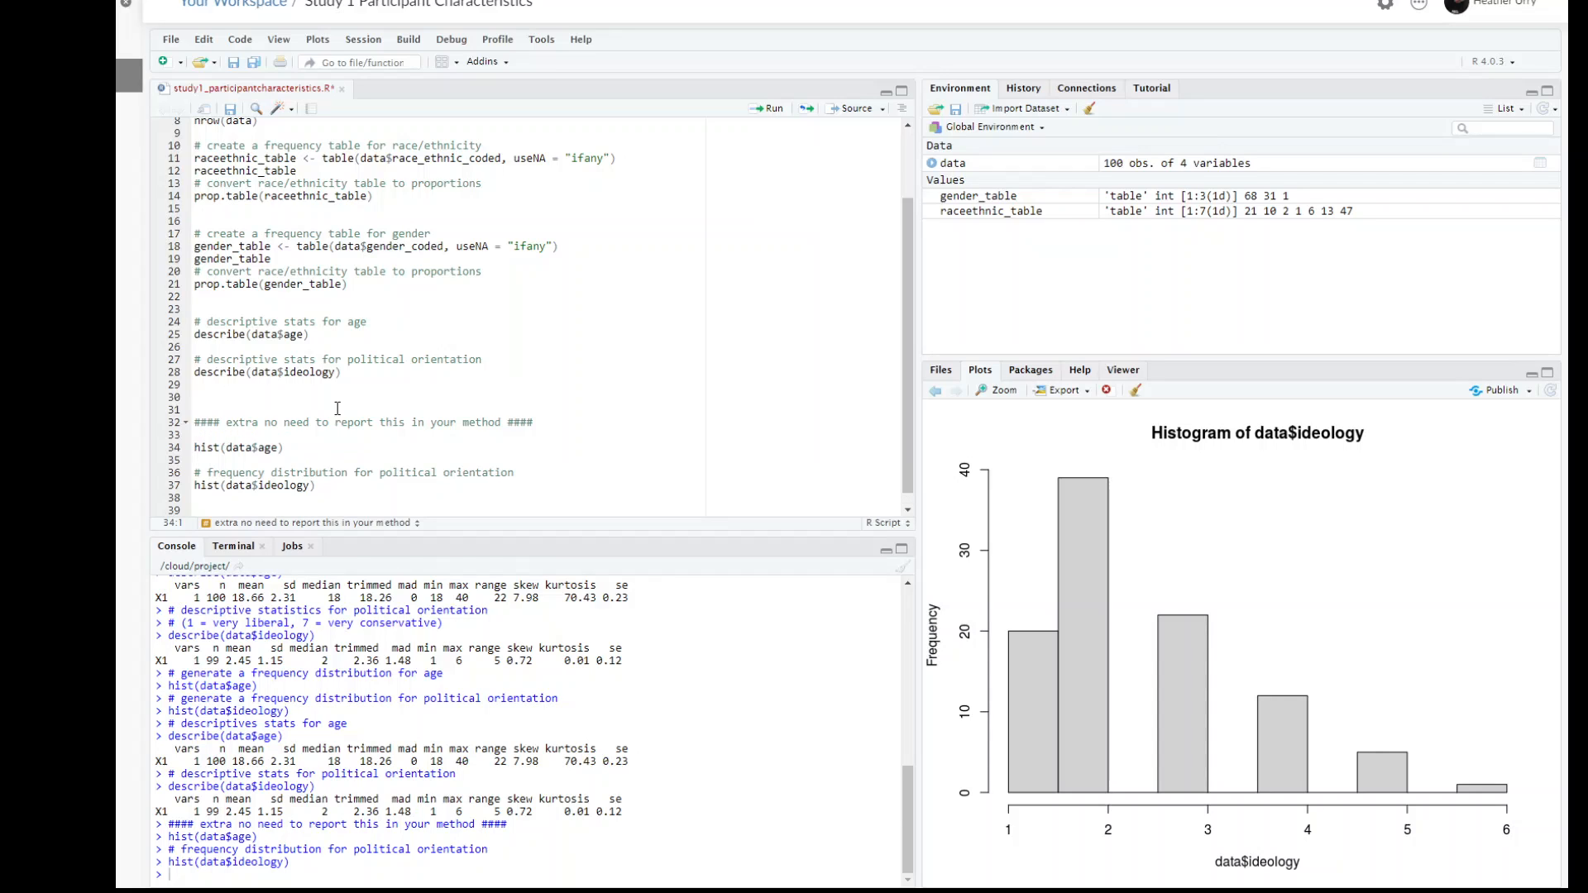
key("ctrl+v")
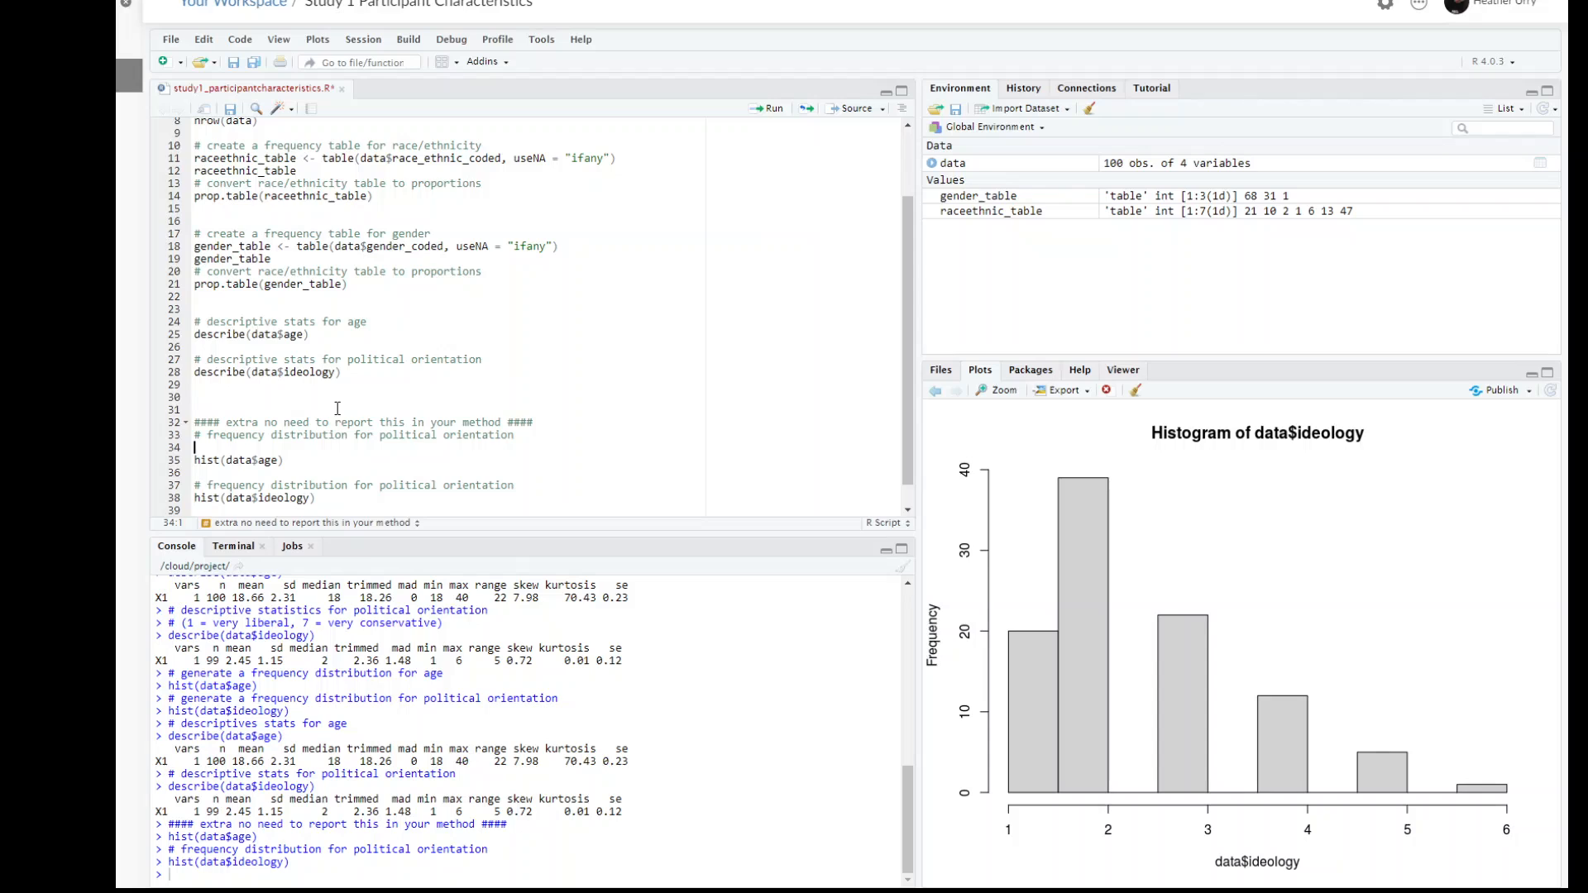
key("BackSpace")
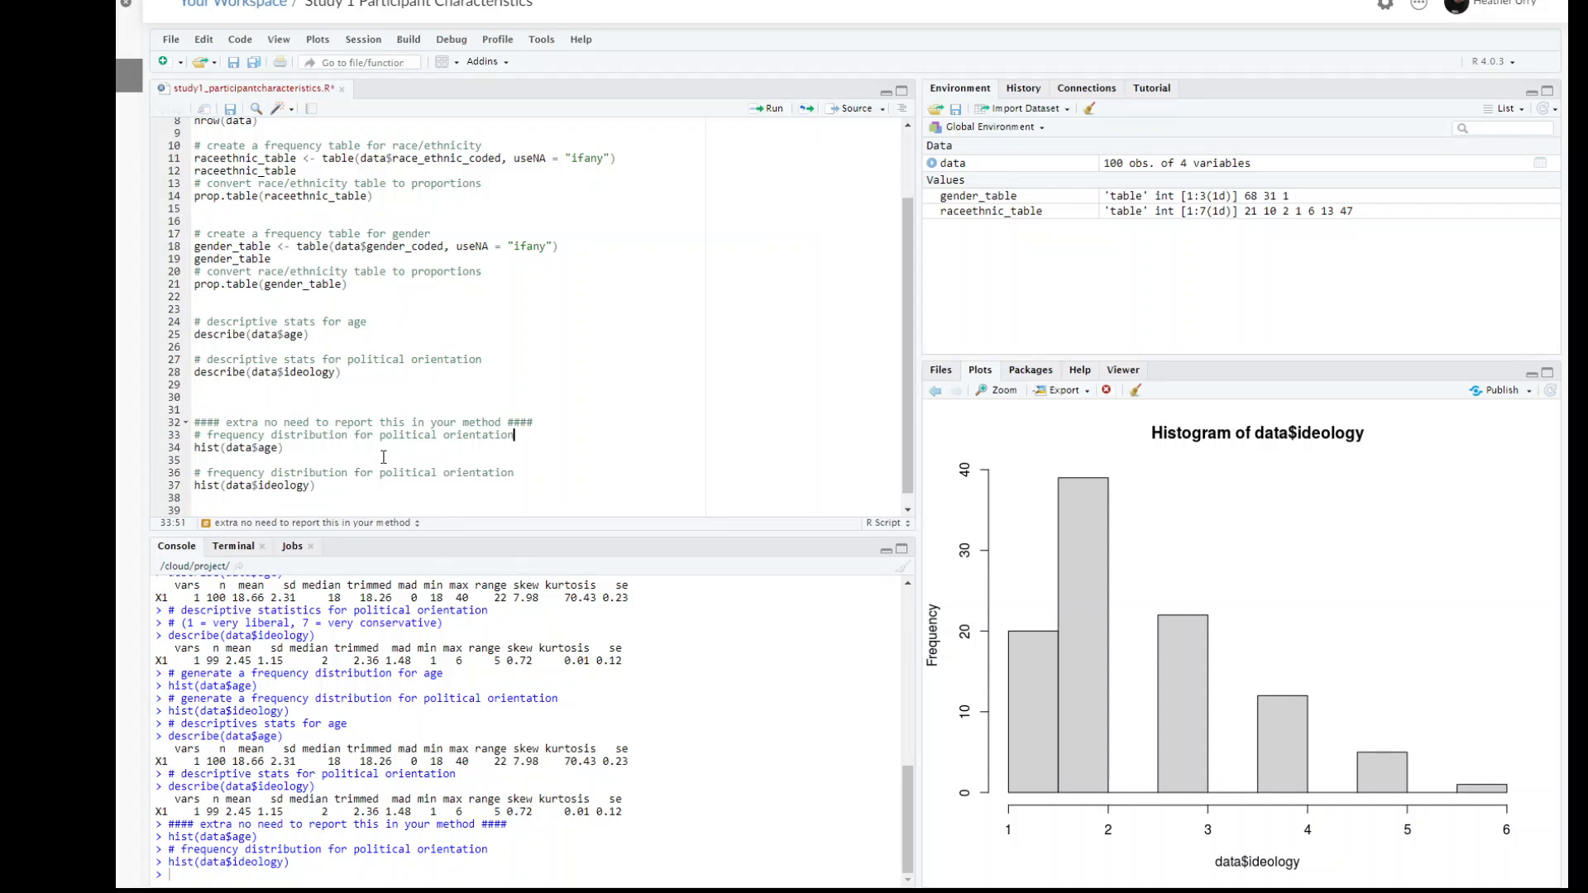
Step: Change the copied comment to "# frequency distribution for age" and save the script
left_click_drag(380, 435, 515, 435)
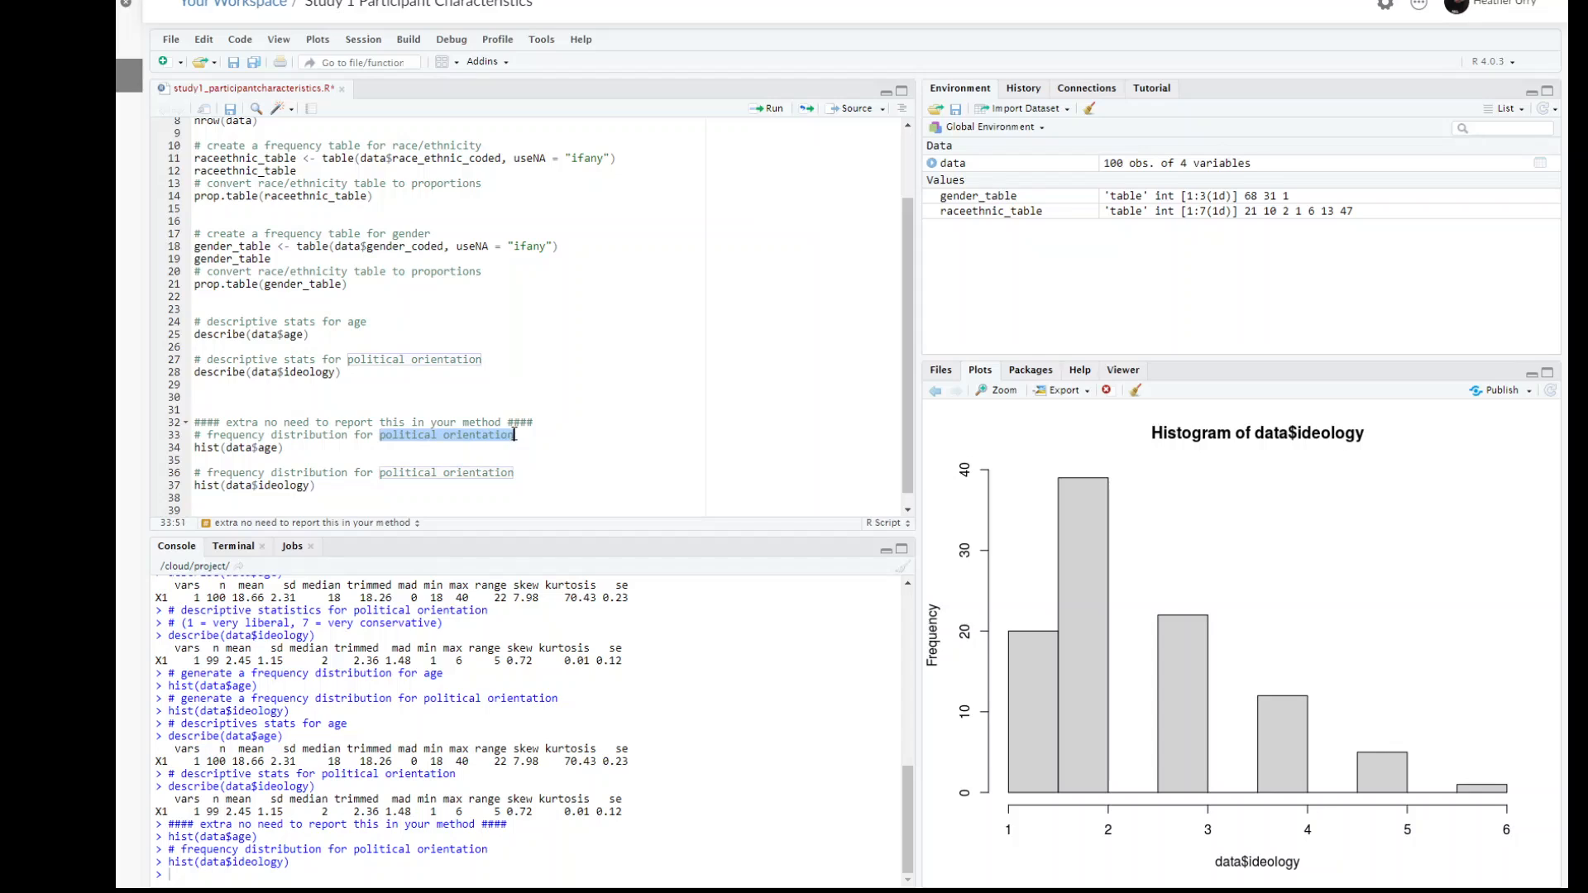
key("BackSpace")
type("age")
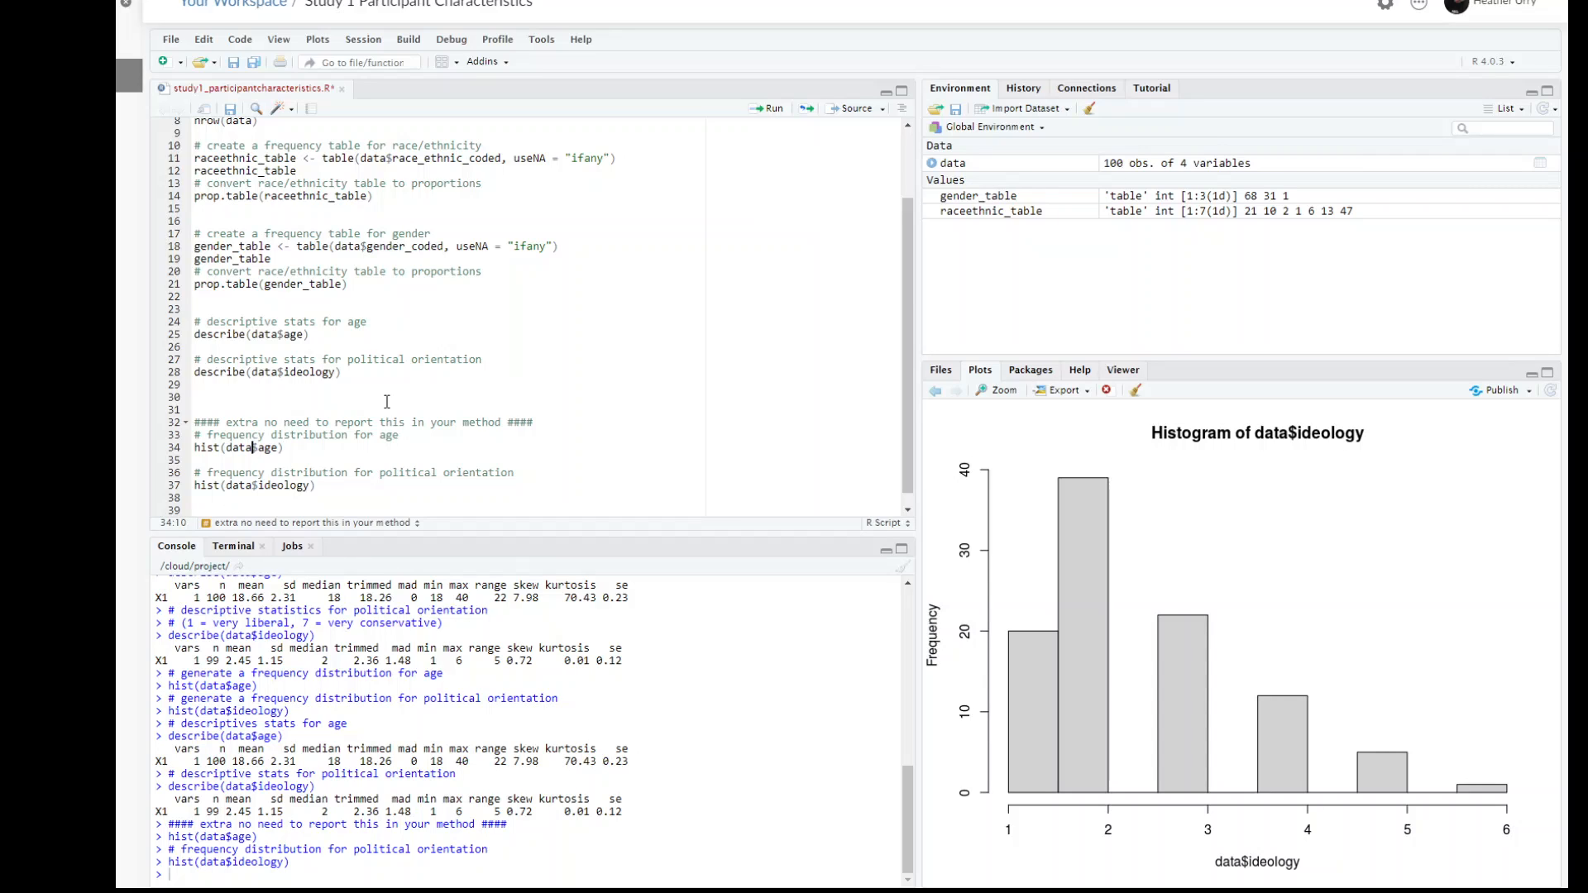
scroll(386, 401, "up", 2)
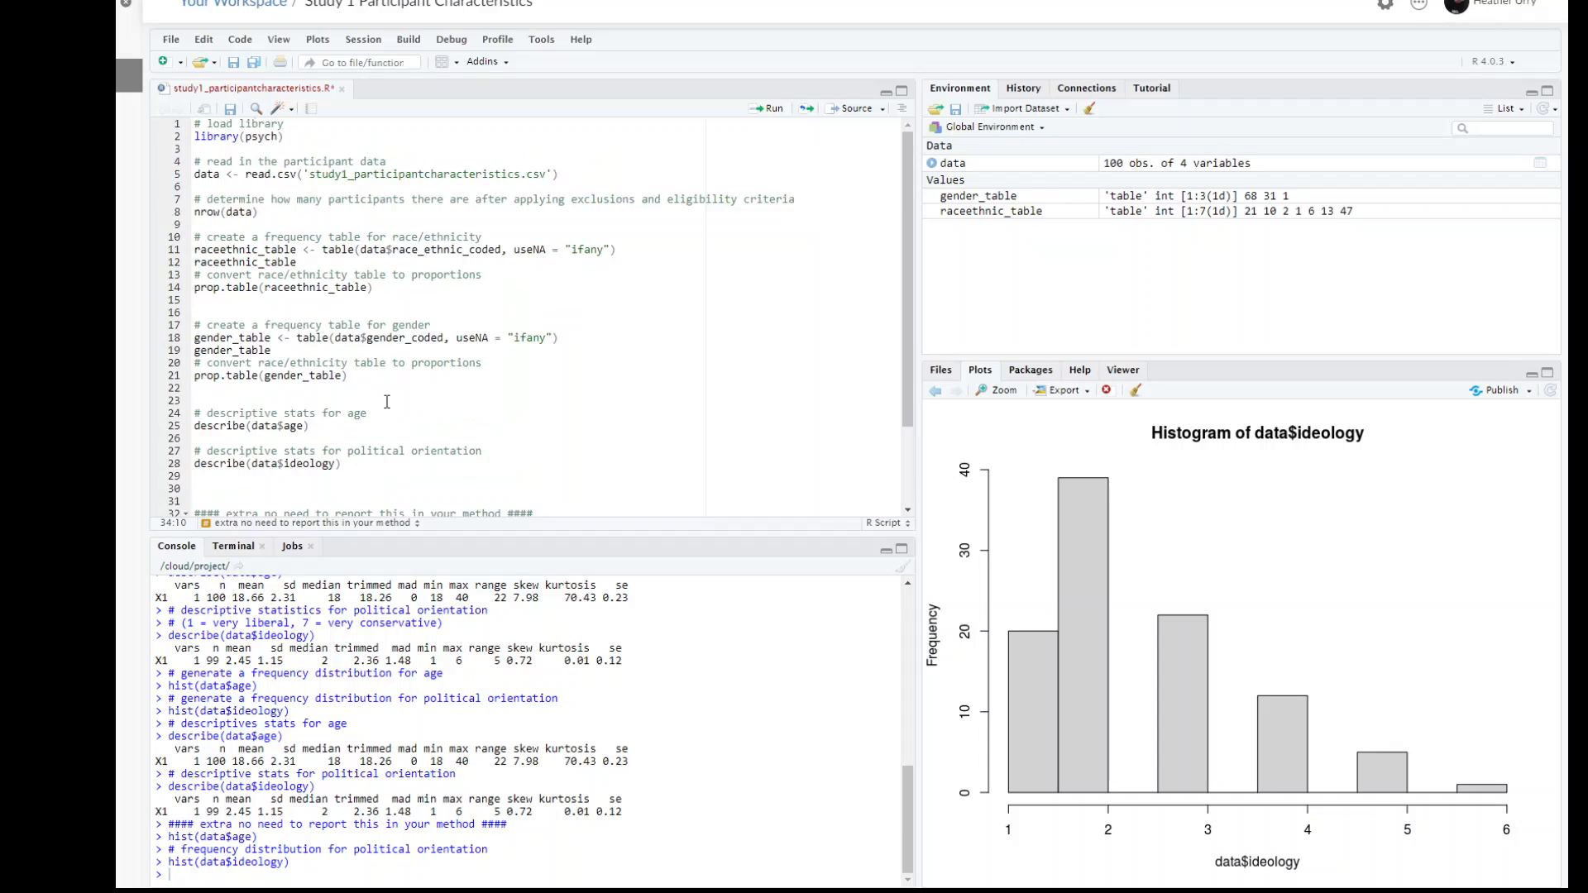
left_click(231, 110)
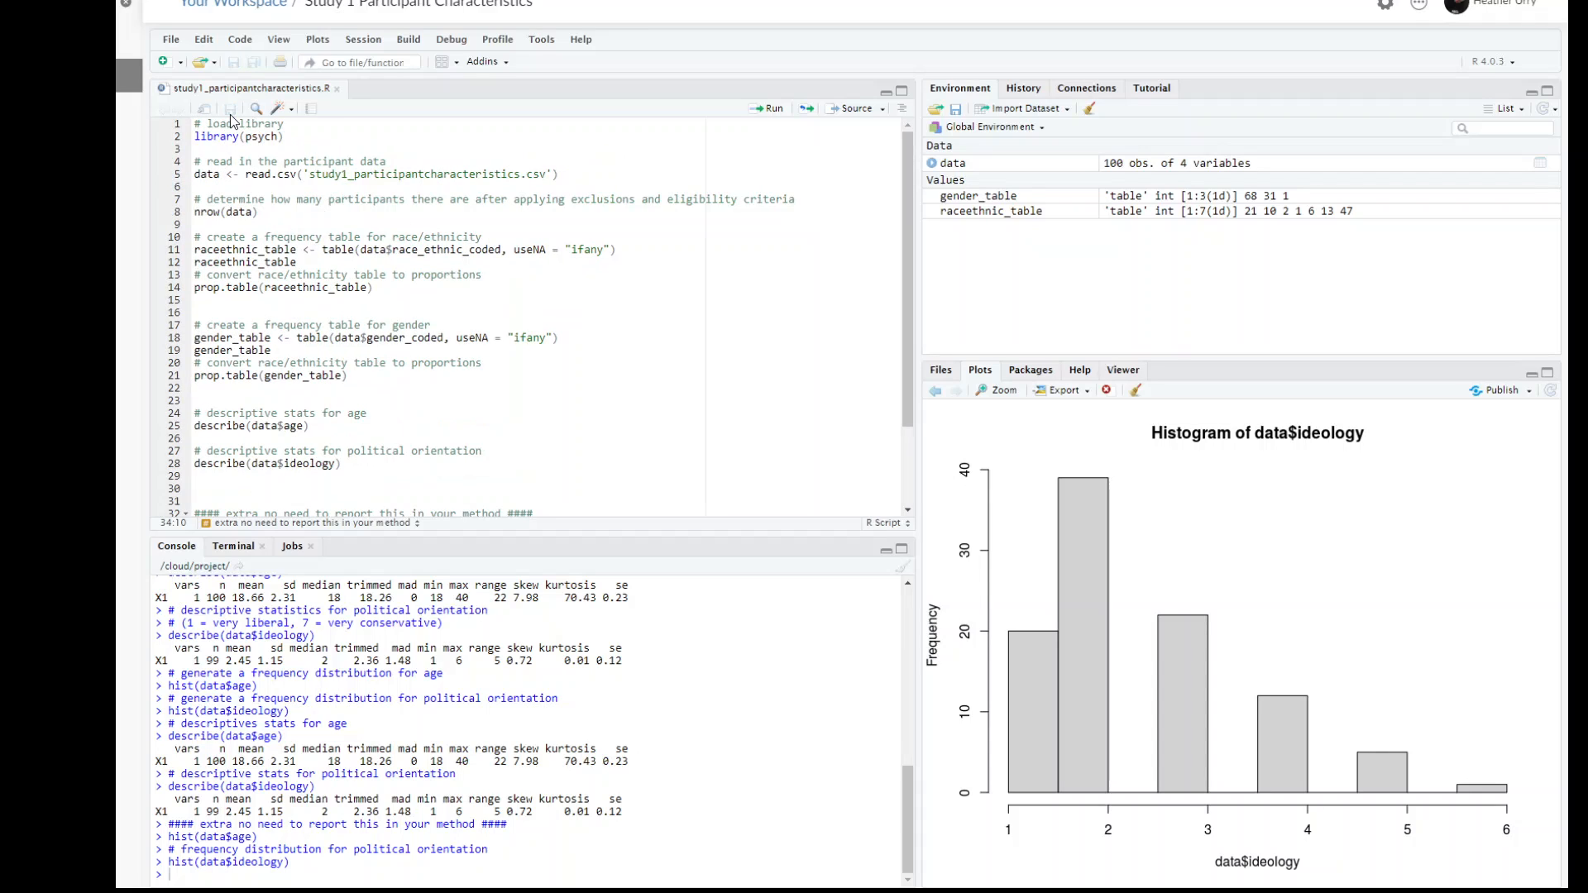